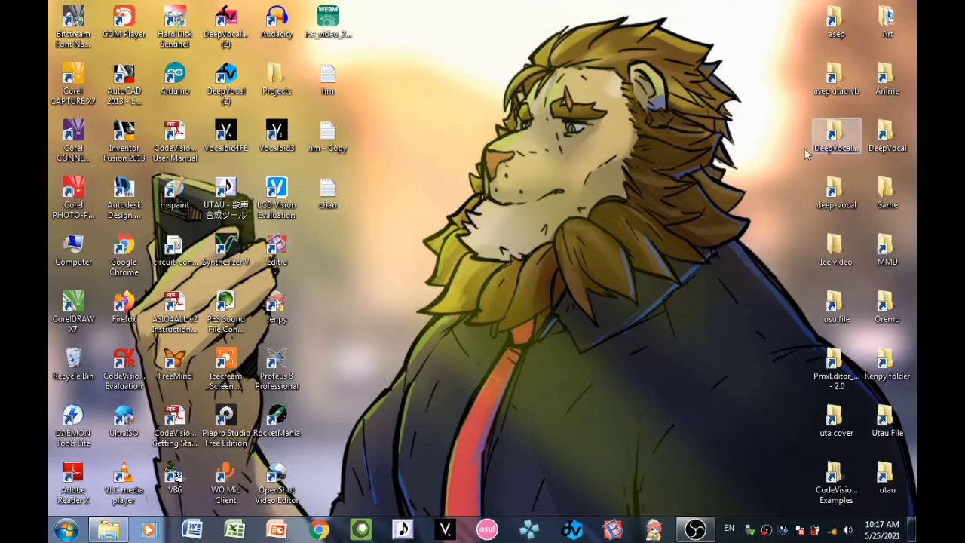
Look over the 'hm - Copy' and 'hm' syllable text files, then close them.
double_click(327, 134)
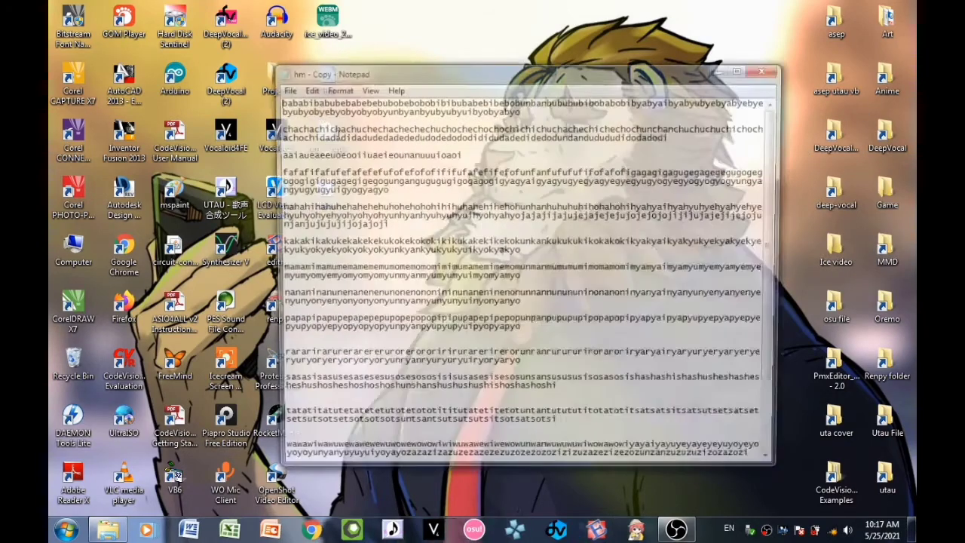
click(776, 66)
double_click(327, 75)
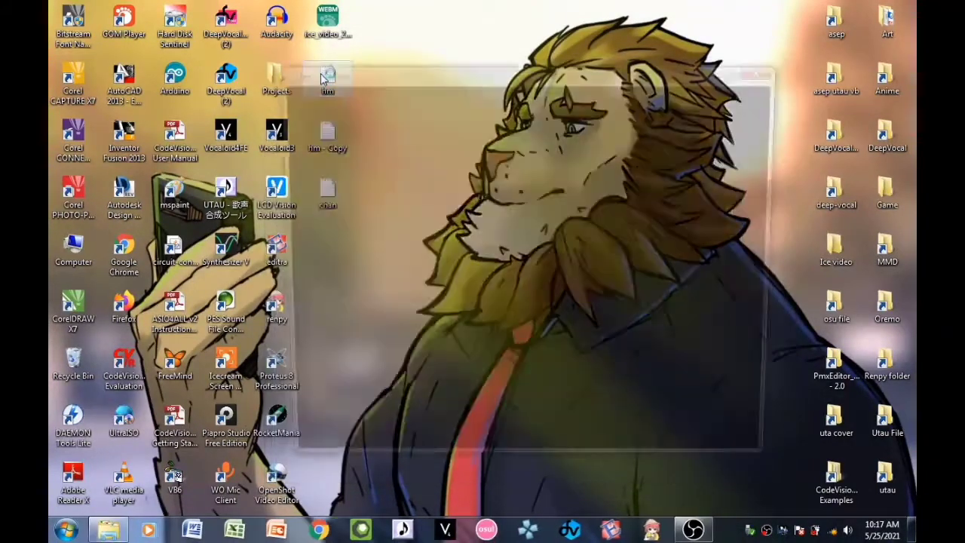
drag(780, 171, 781, 220)
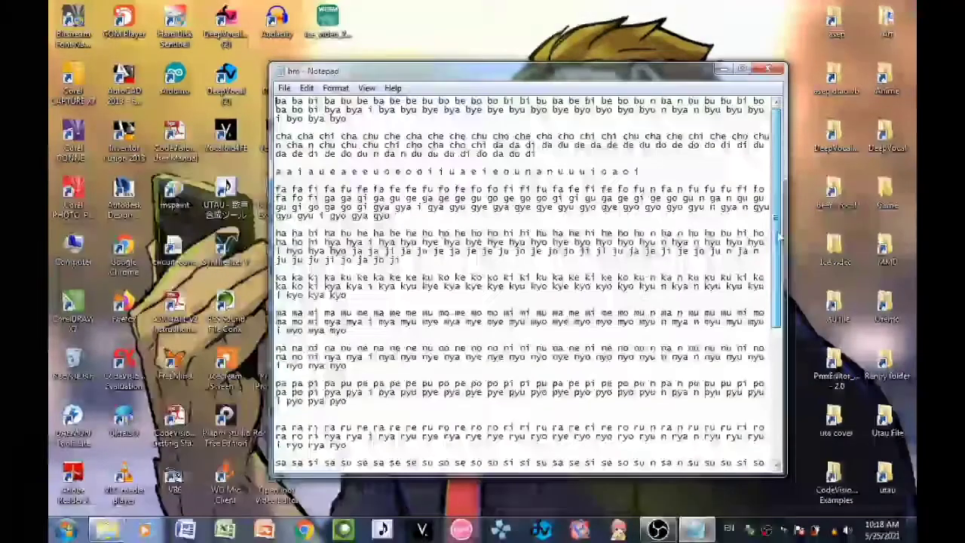
click(780, 69)
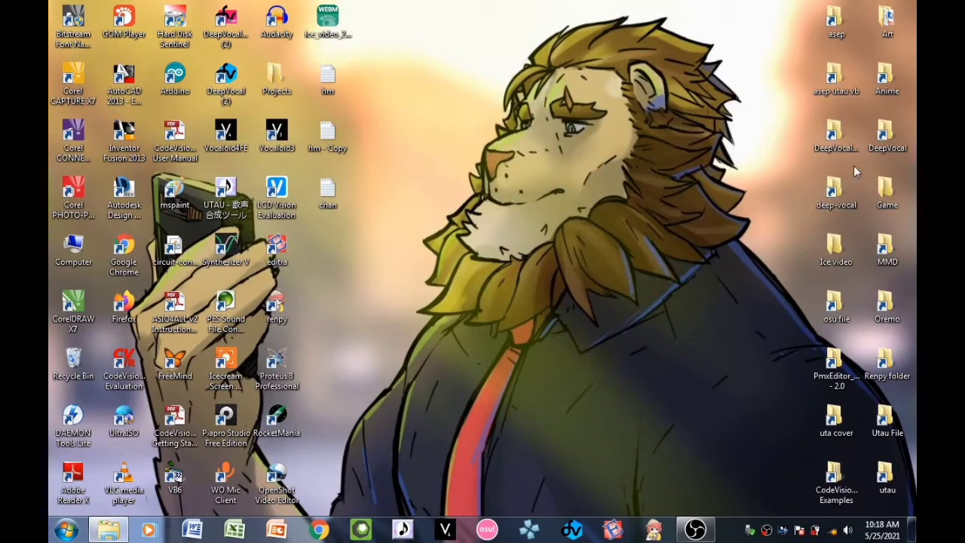
Go into the Utau File folder and its 'cv to vcv v2' subfolder.
double_click(886, 430)
click(316, 276)
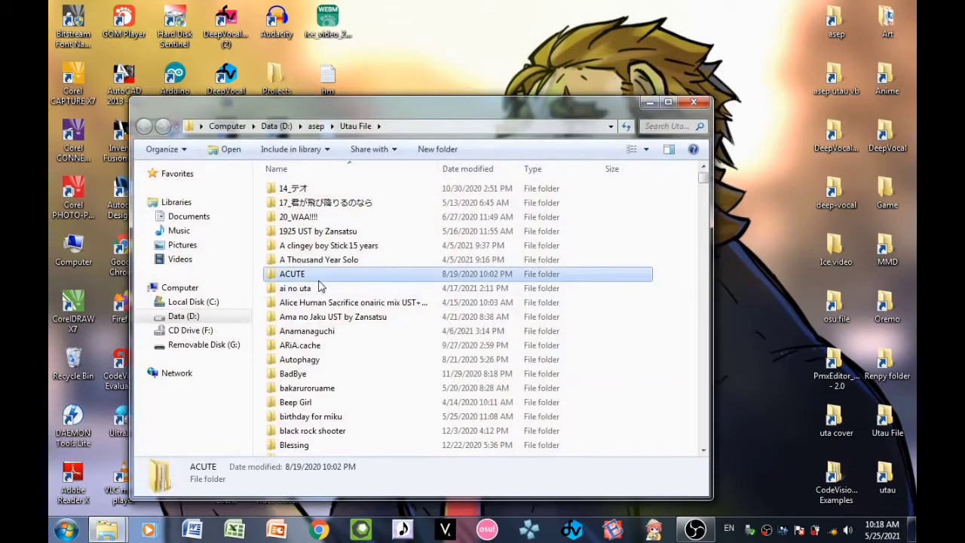
key(c)
double_click(301, 312)
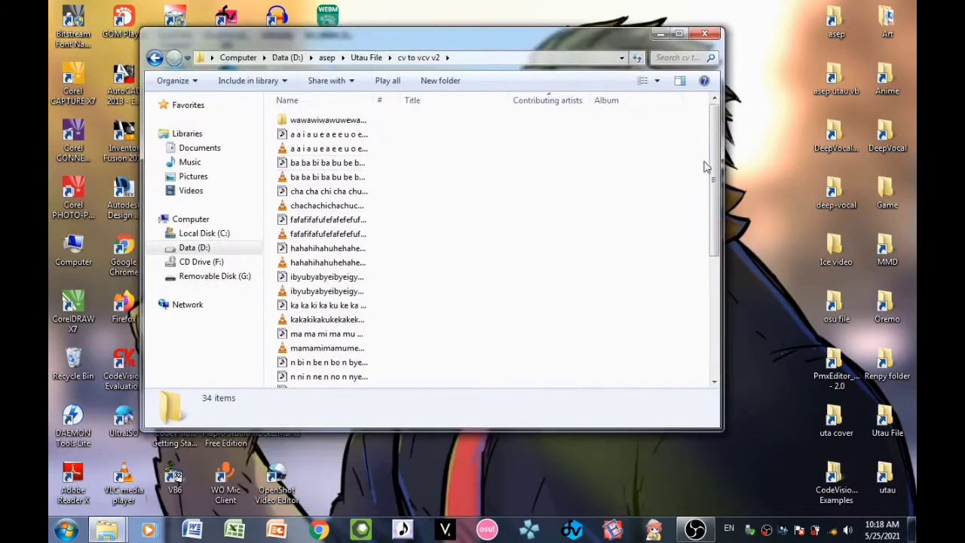
drag(708, 166, 716, 309)
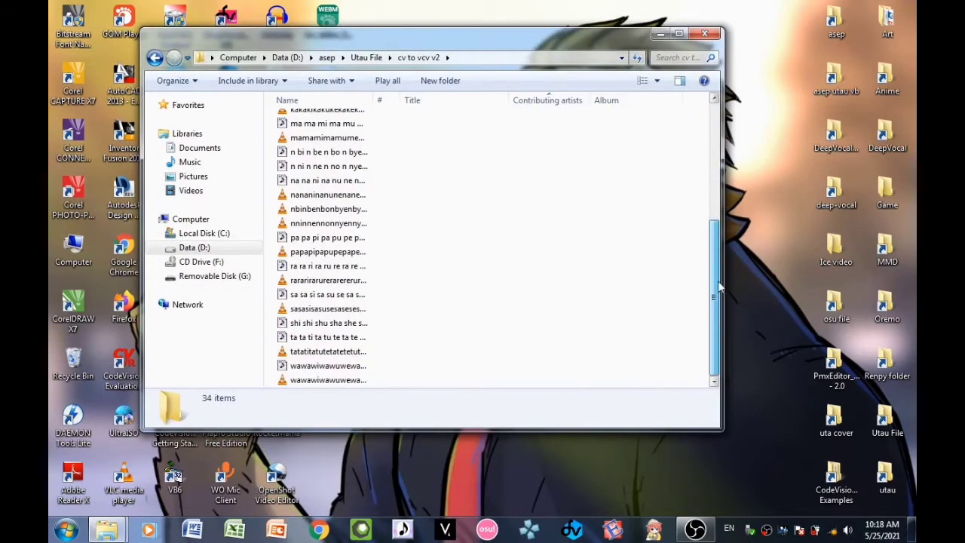
scroll(717, 280, up, 6)
Browse the vowel, ba, cha, fa and ha UST files, then open the vowel-sequence UST in UTAU.
click(350, 133)
click(349, 161)
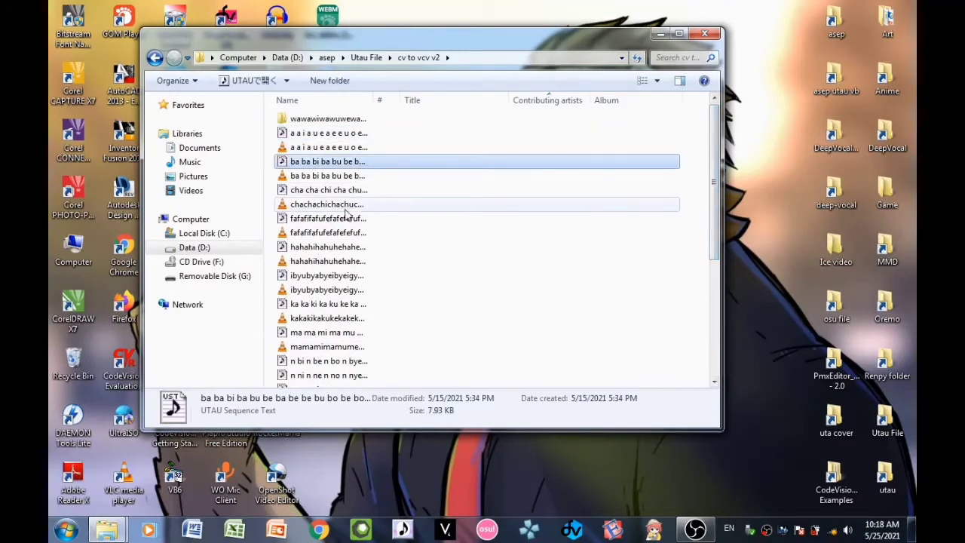
click(339, 190)
click(341, 217)
click(345, 247)
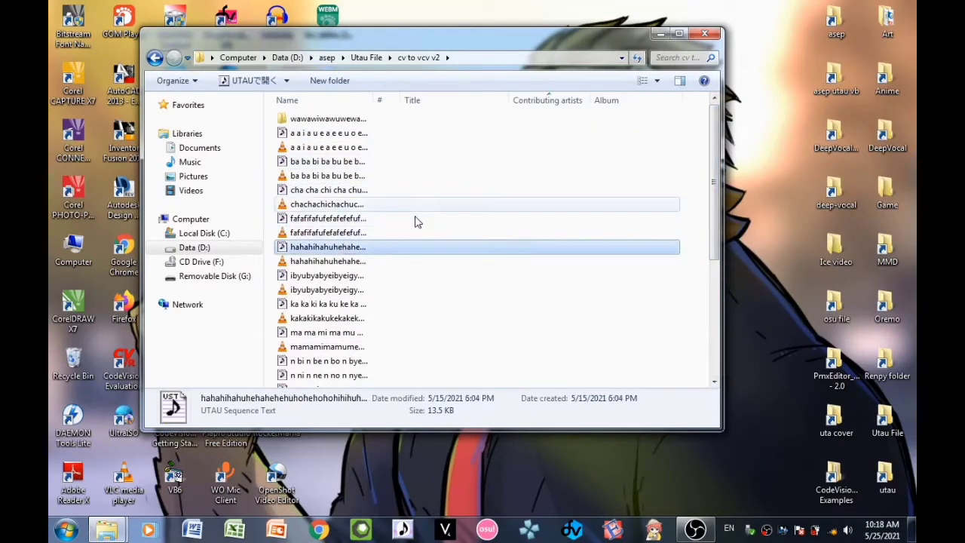
scroll(422, 211, down, 5)
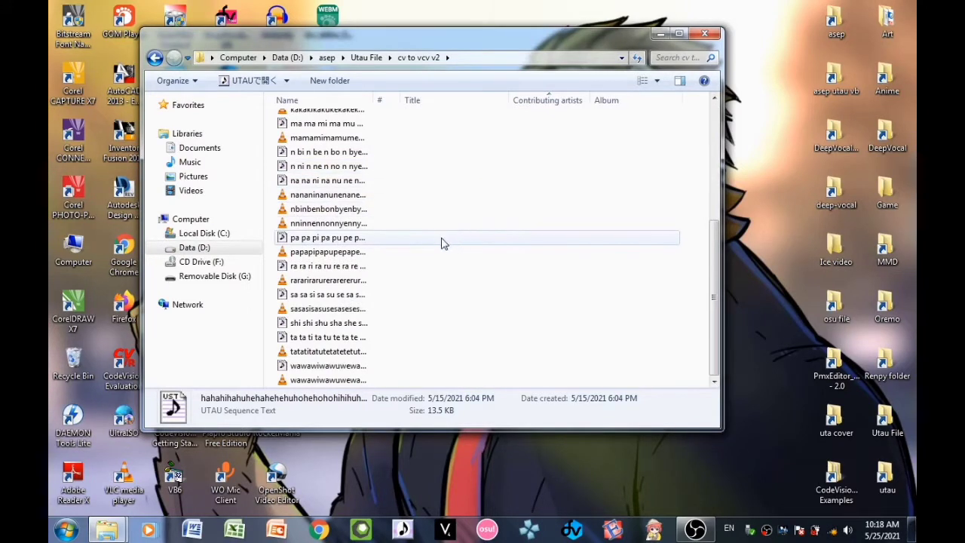
scroll(444, 243, up, 5)
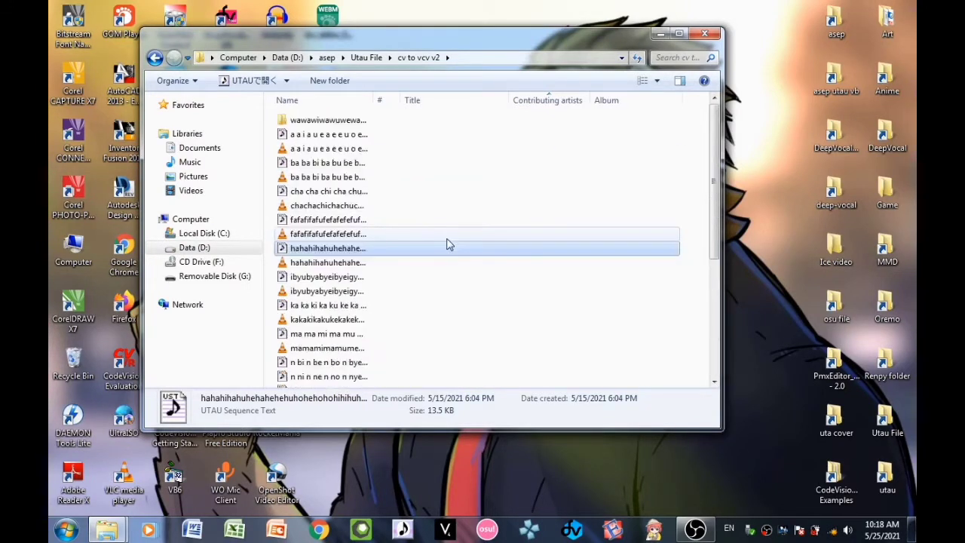
double_click(419, 134)
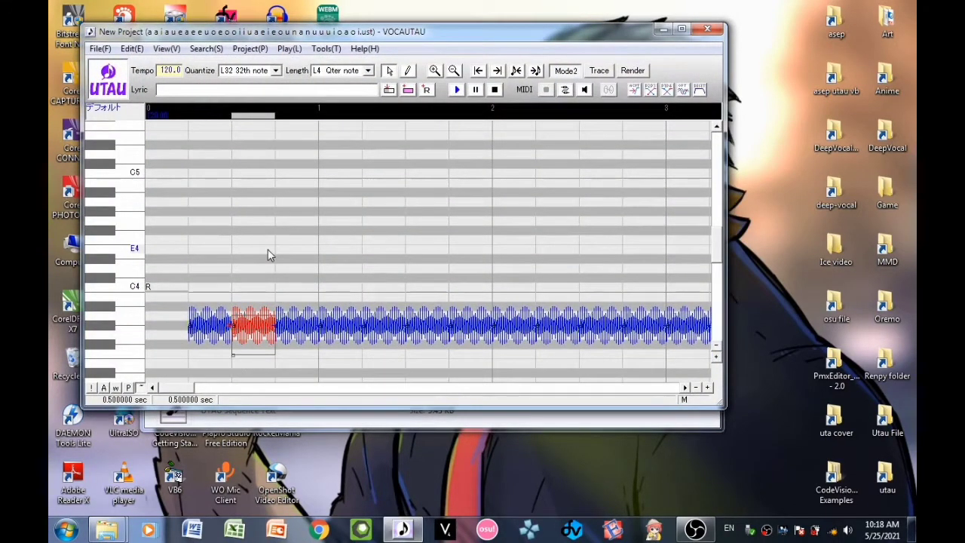
Apply portamento with vibrato turned off to all notes of the vowel-sequence project.
key(ctrl+a)
key(ctrl+e)
click(286, 230)
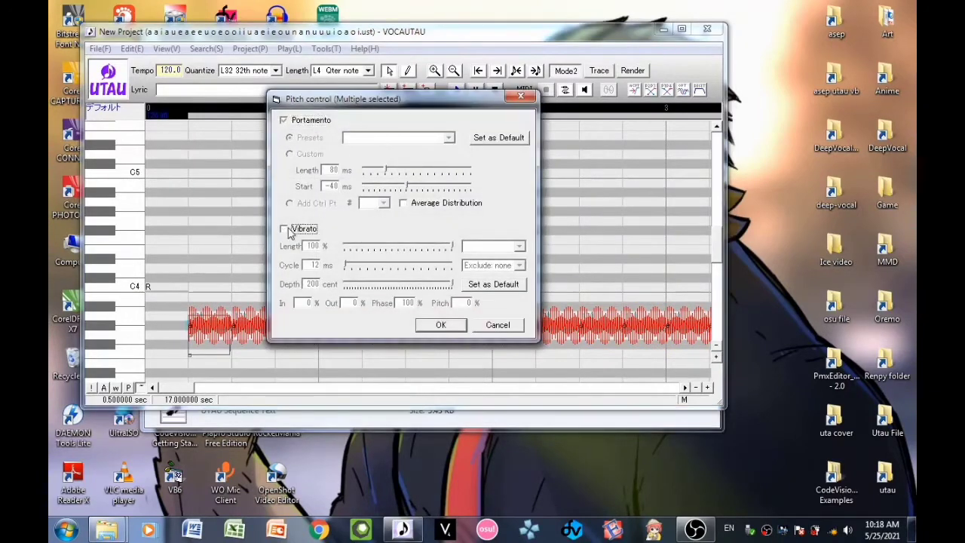
click(426, 324)
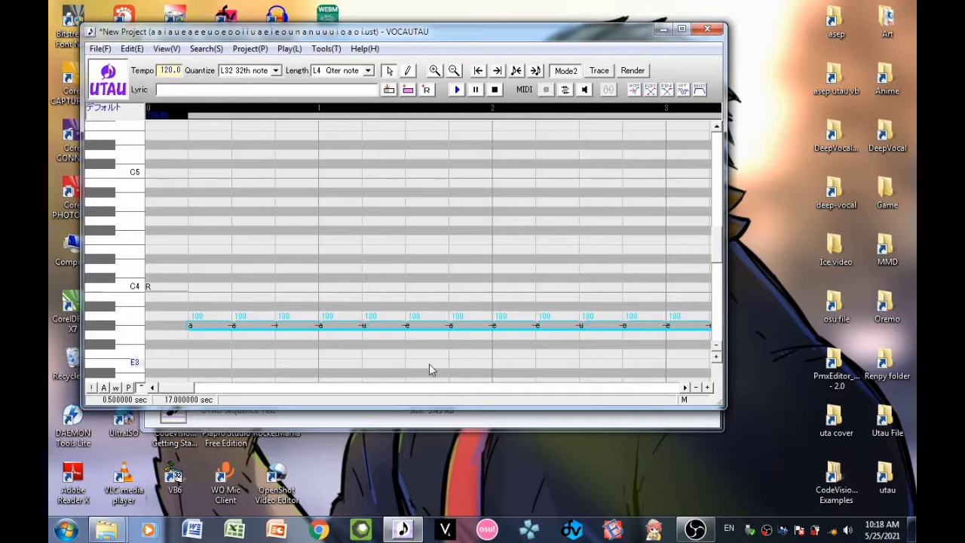
mouse_move(188, 392)
mouse_down()
mouse_move(603, 392)
mouse_move(181, 407)
mouse_up()
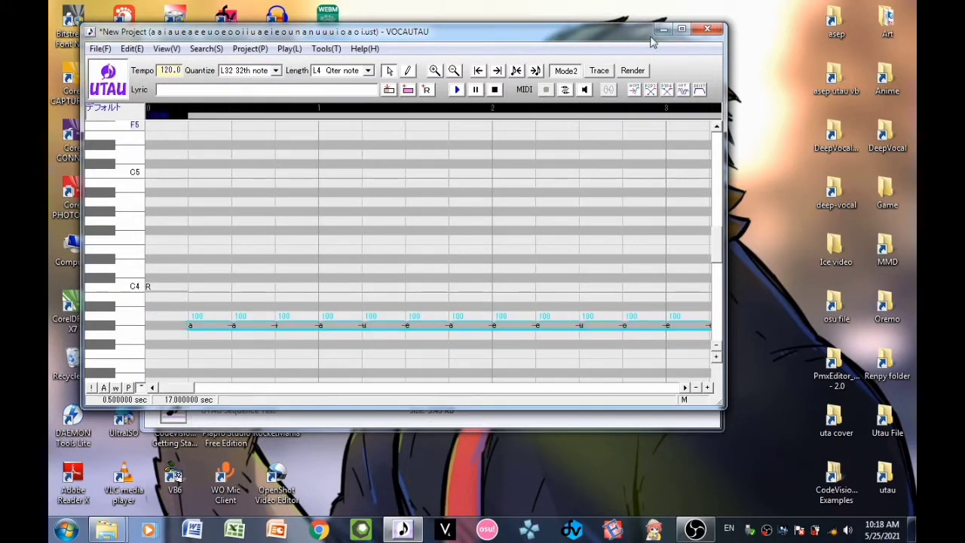
Save and close the project, preview the ba and cha USTs, then reopen the vowel-sequence UST.
click(707, 29)
click(452, 303)
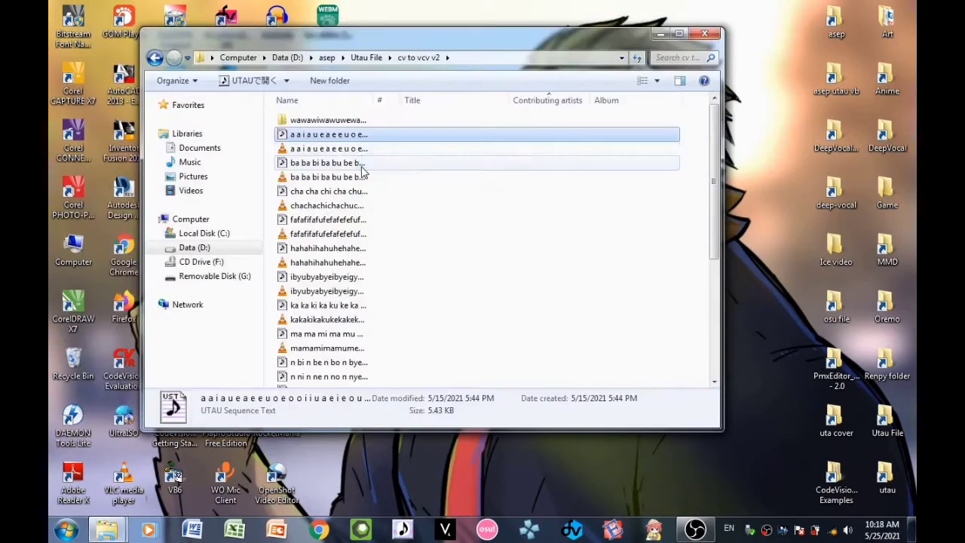
click(361, 164)
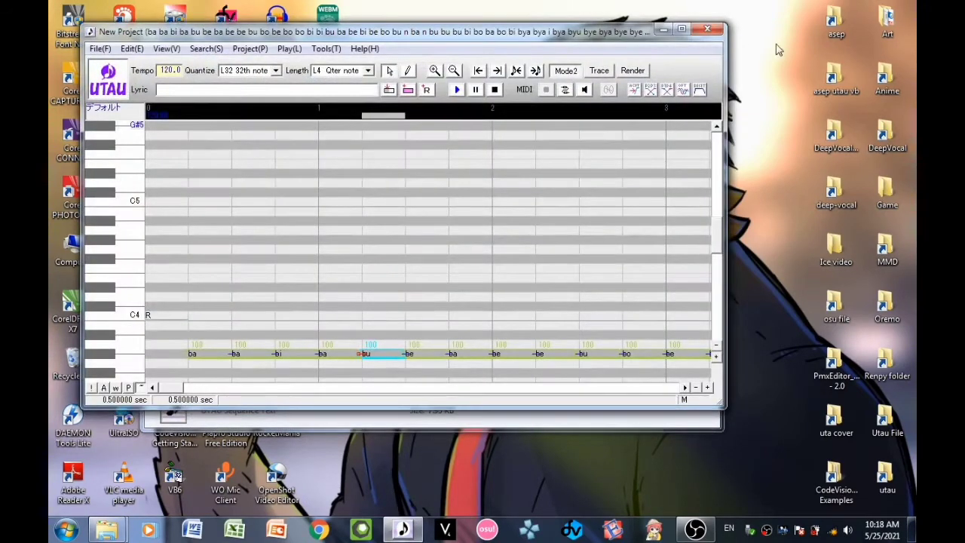
click(716, 29)
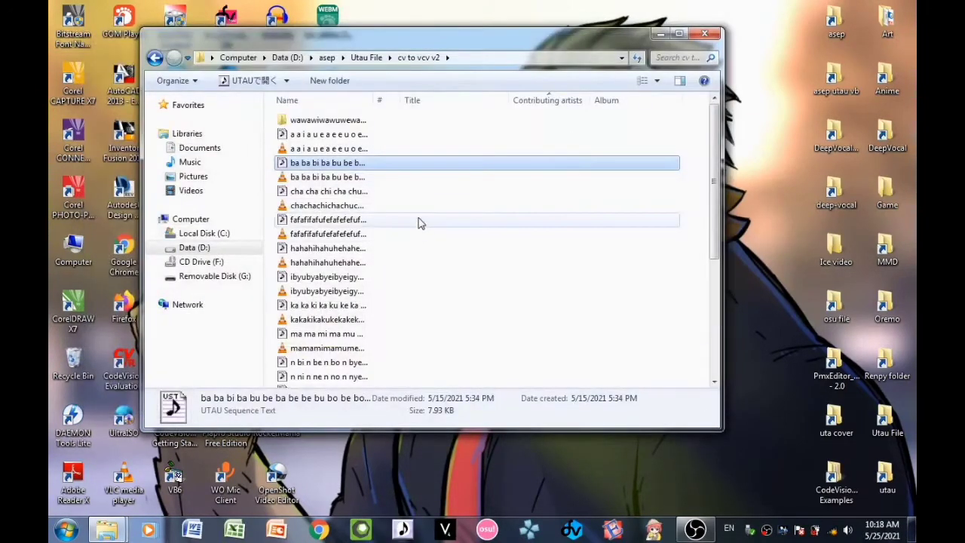
double_click(419, 195)
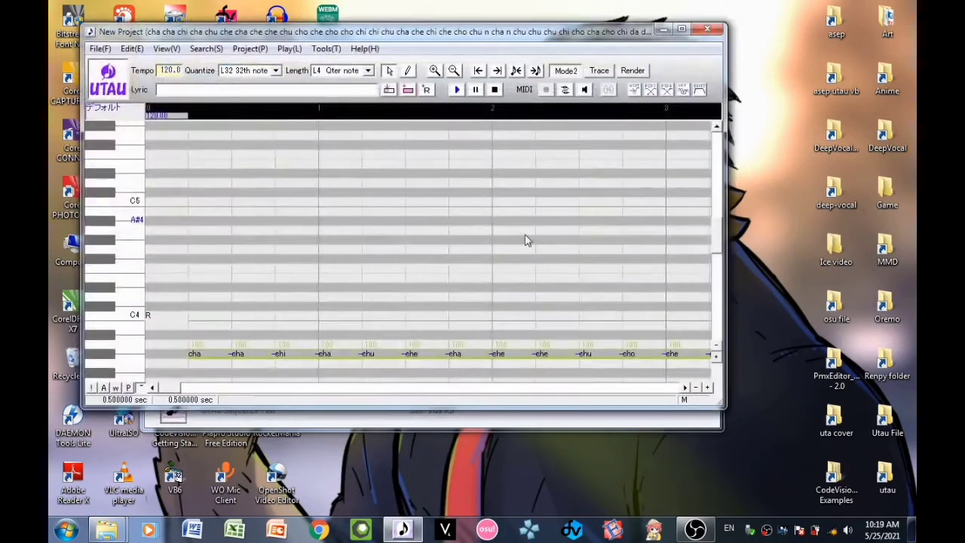
click(707, 28)
click(471, 293)
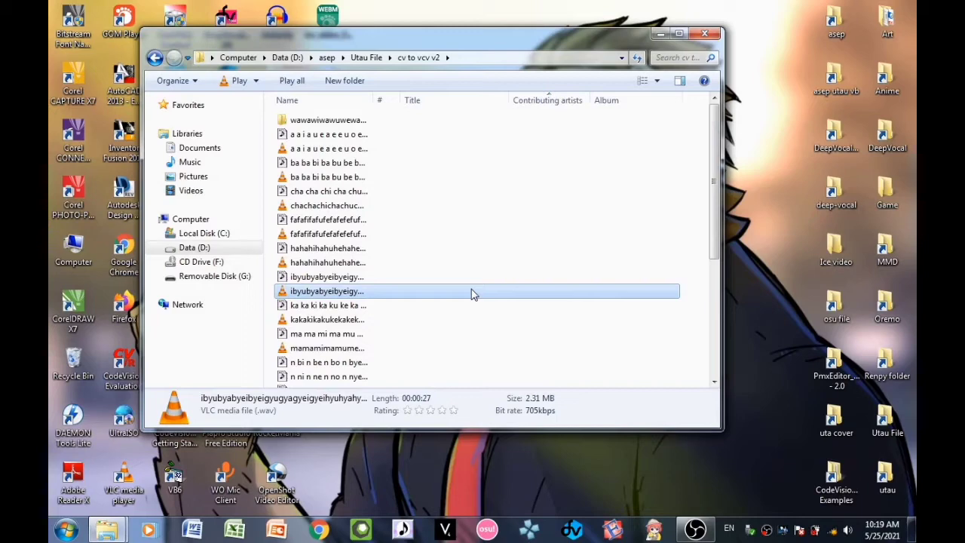
double_click(422, 135)
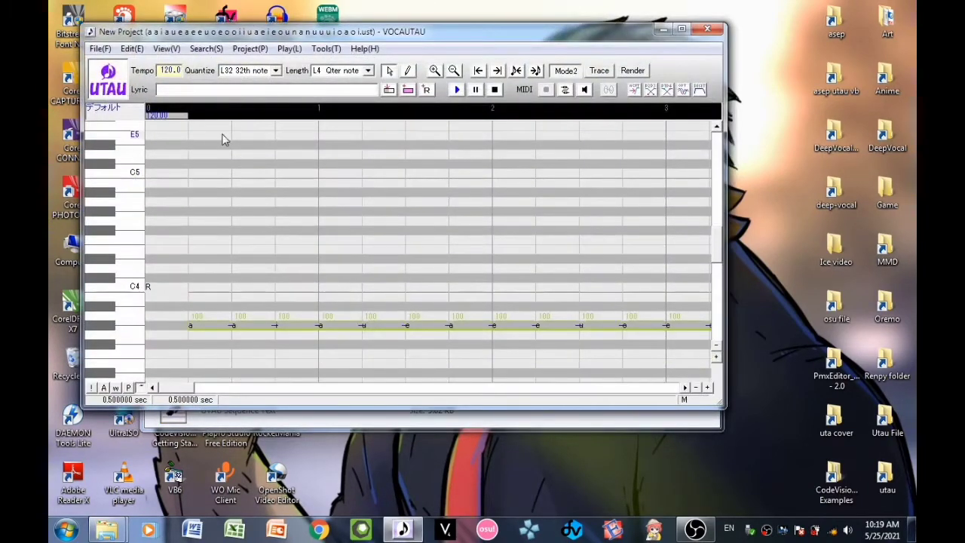
Open the project's voice bank browser and navigate to the asep utau vb folder.
click(130, 117)
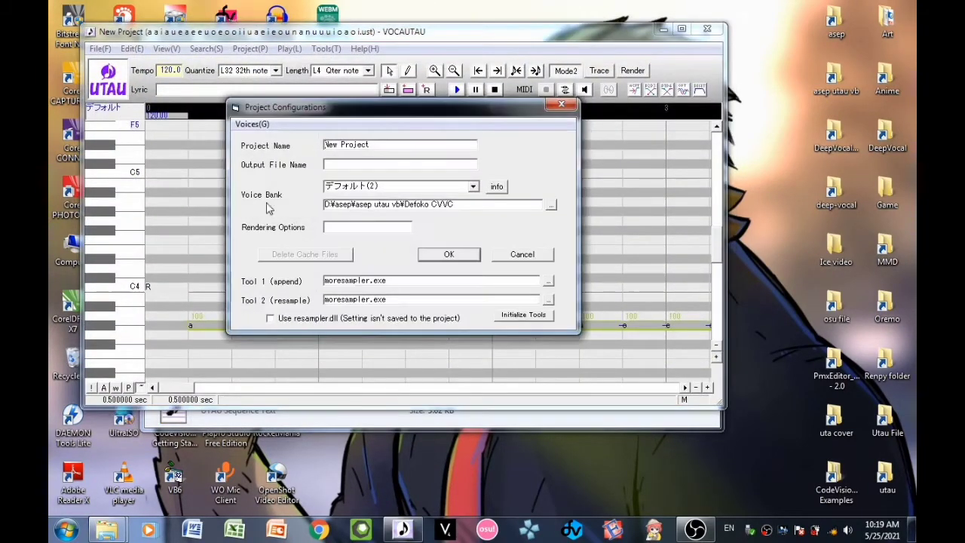
click(552, 205)
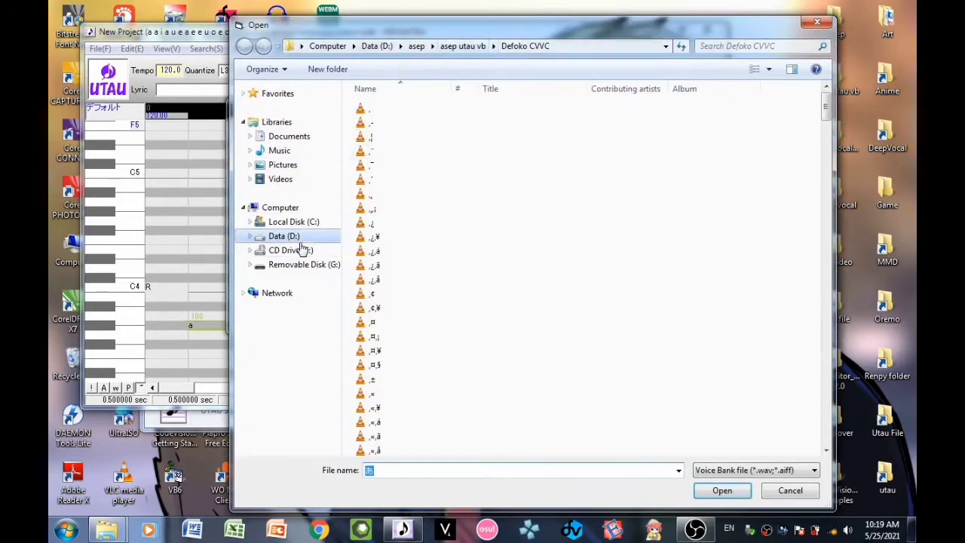
click(294, 238)
click(263, 47)
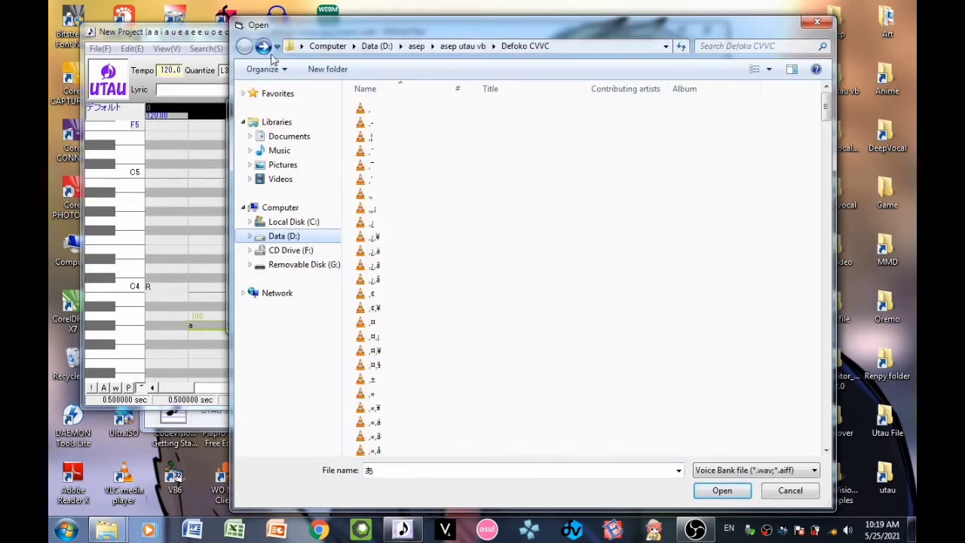
click(475, 47)
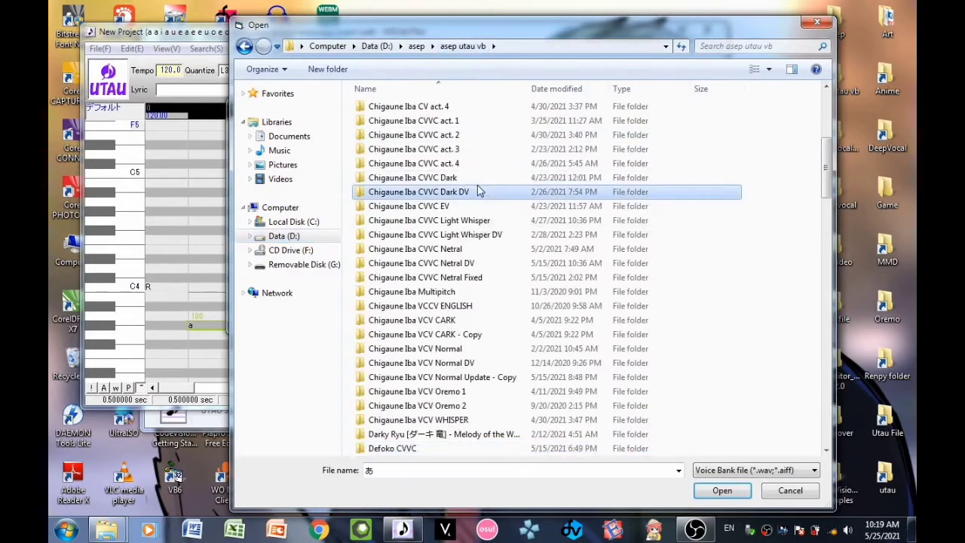
Choose Chigaune Iba CVVC Netral from the list as the voice bank.
scroll(498, 241, down, 5)
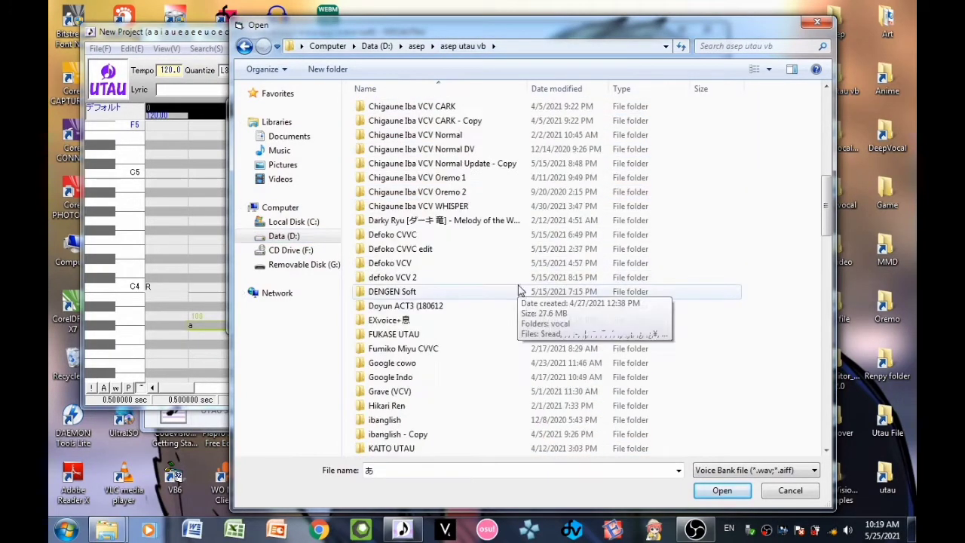
scroll(520, 294, down, 12)
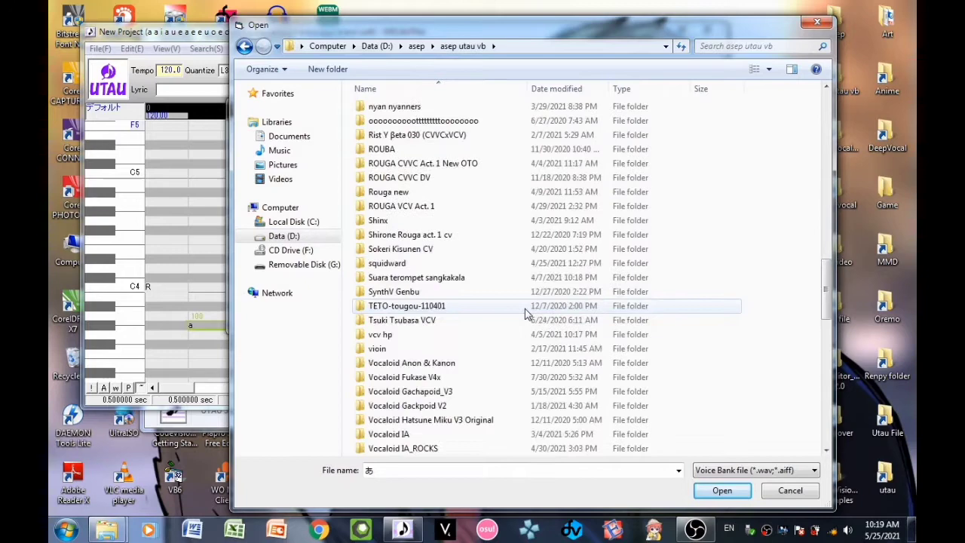
scroll(520, 302, up, 12)
click(512, 161)
scroll(512, 196, up, 1)
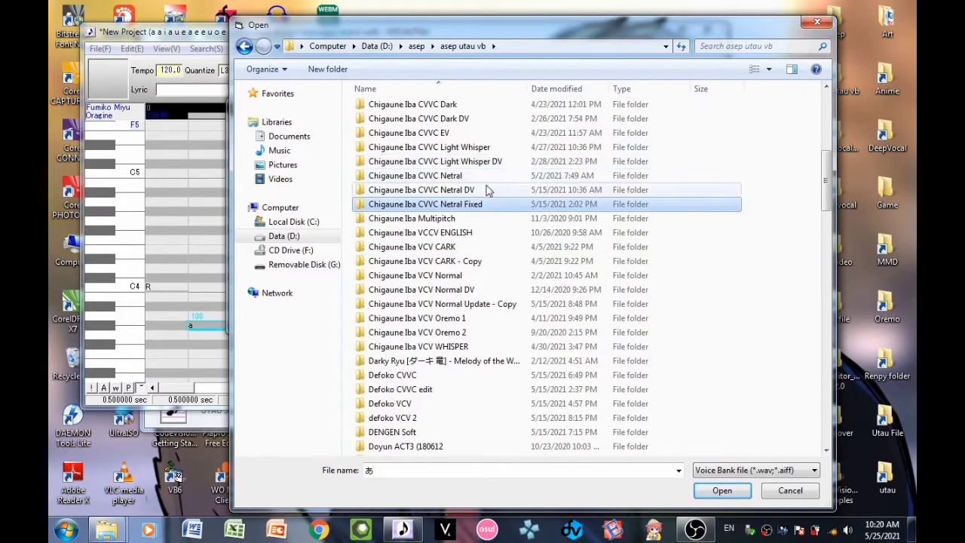
click(490, 178)
scroll(493, 203, up, 1)
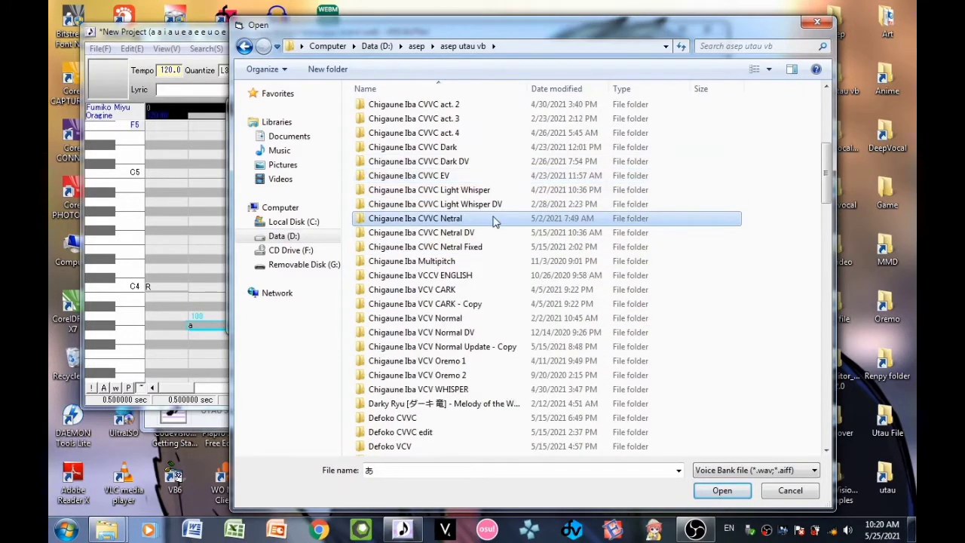
double_click(494, 218)
Apply the Chigaune Iba CVVC Netral voice bank and check its properties window.
key(Return)
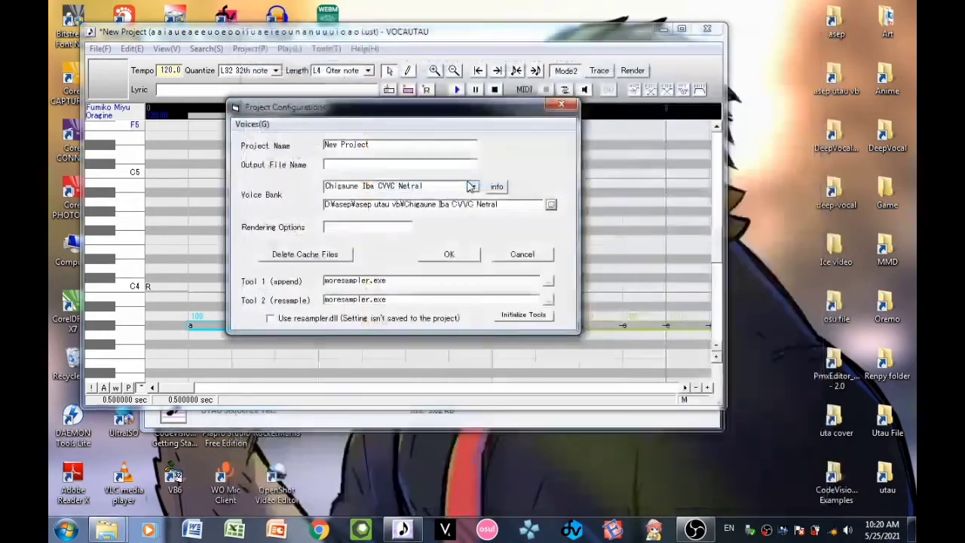
click(462, 254)
click(124, 68)
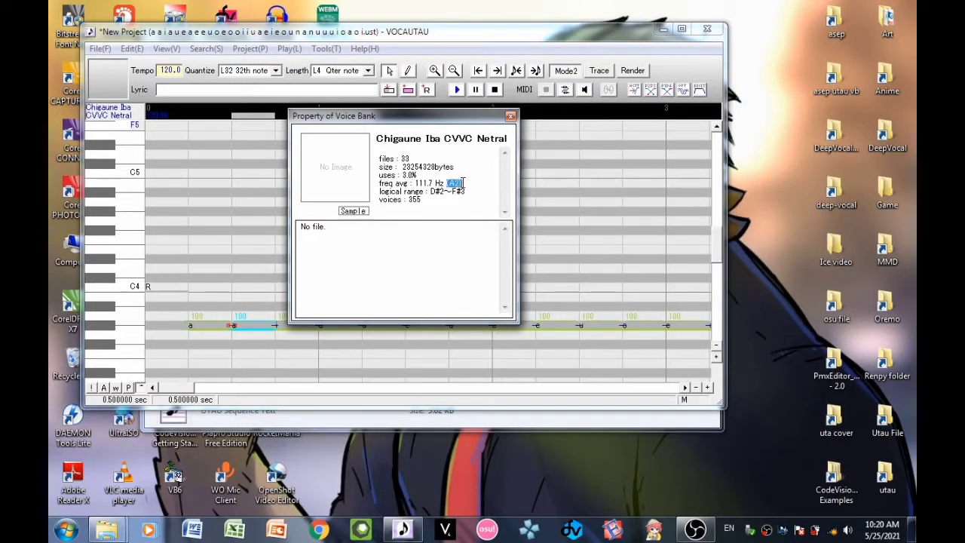
click(510, 117)
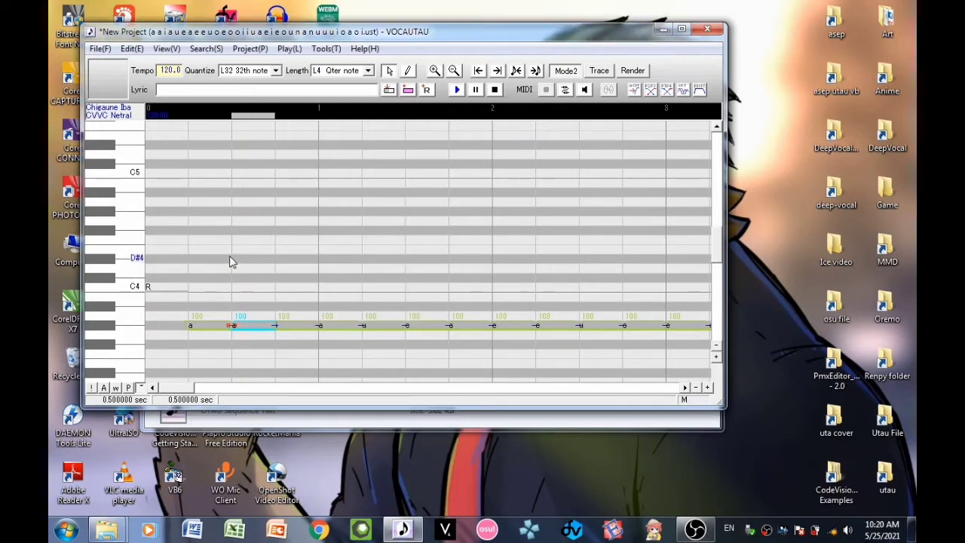
Play the vowel test song and show each note's resolved alias, such as '- a'.
key(space)
scroll(226, 268, down, 1)
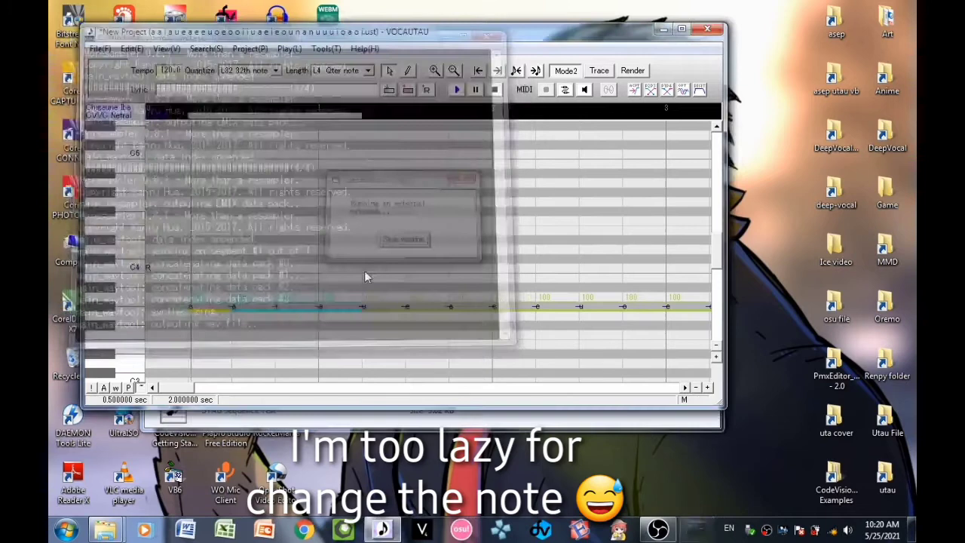
click(104, 387)
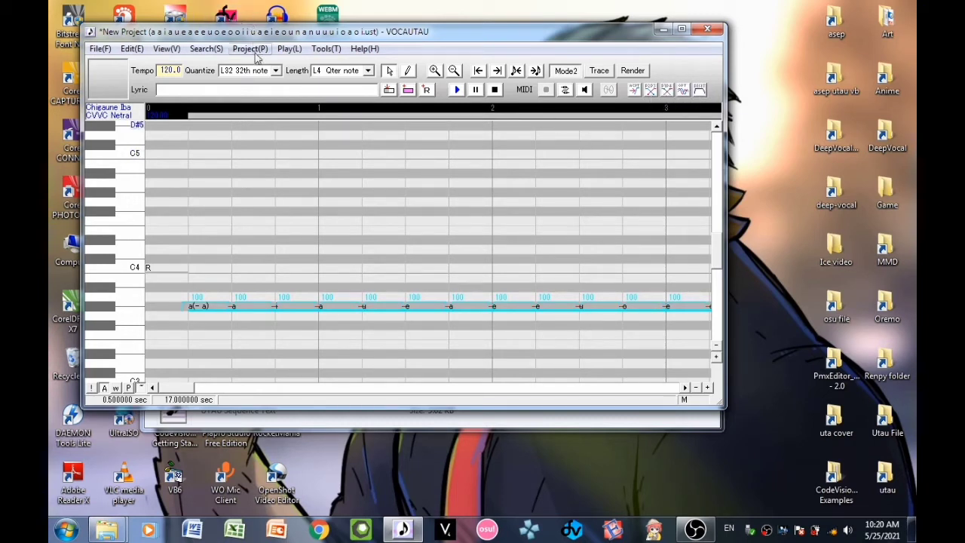
Render the vowel test song to wav under the default name, replacing the old file.
click(311, 50)
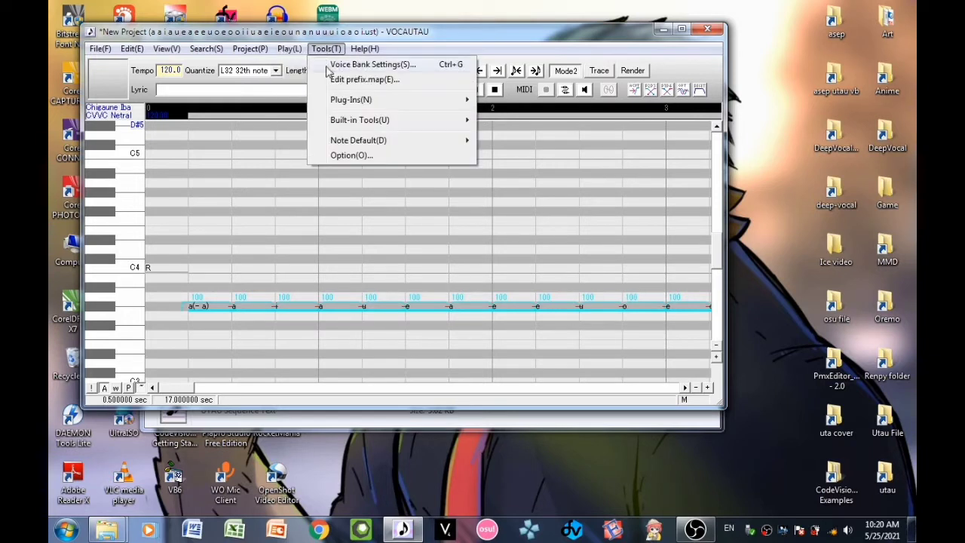
click(255, 50)
click(254, 49)
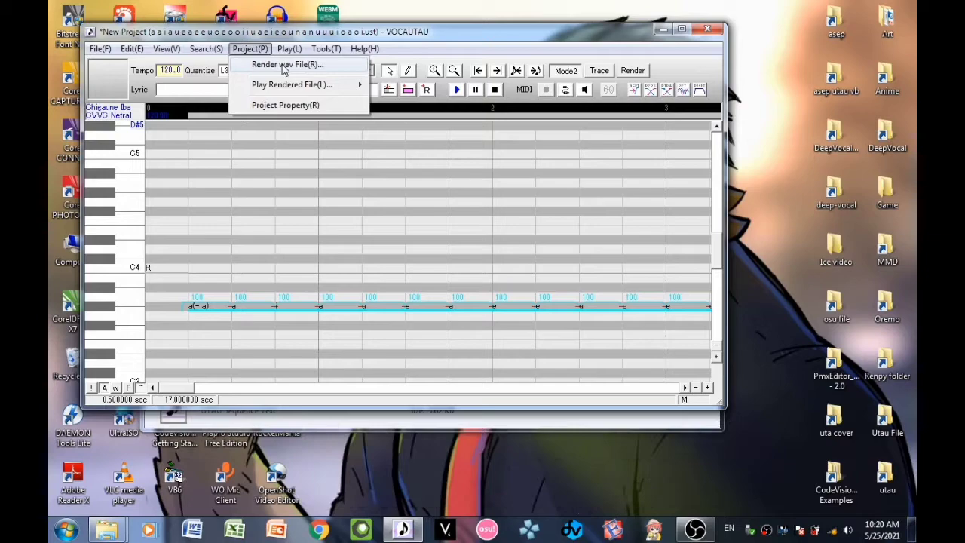
click(284, 66)
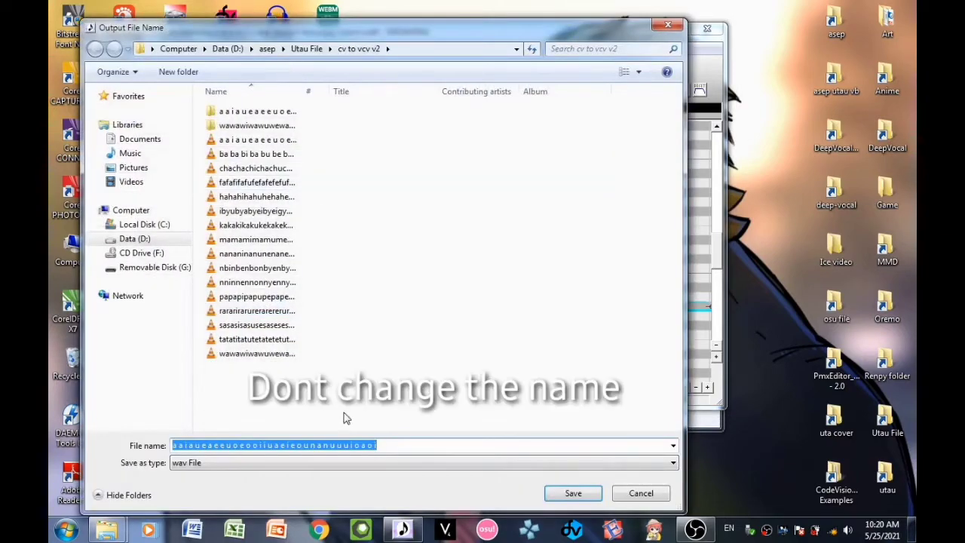
click(571, 498)
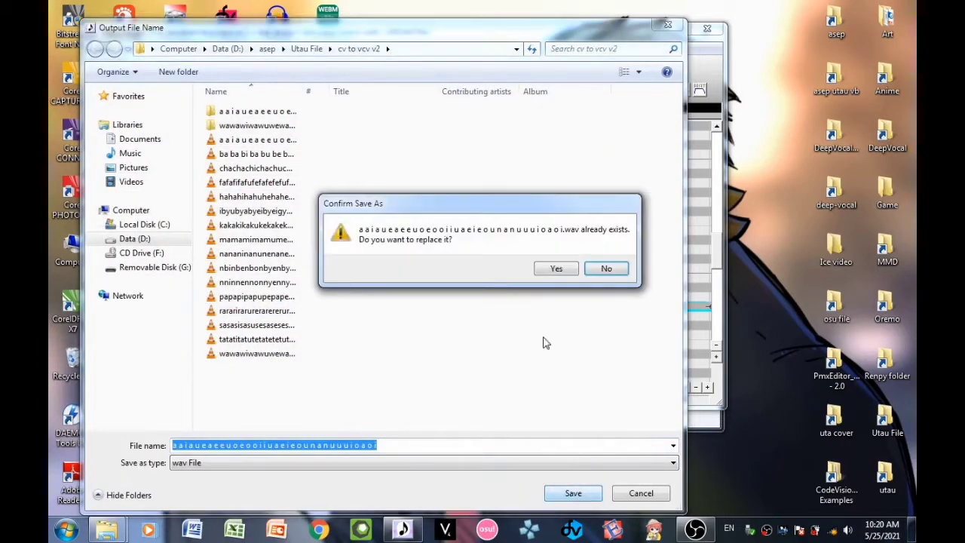
click(554, 271)
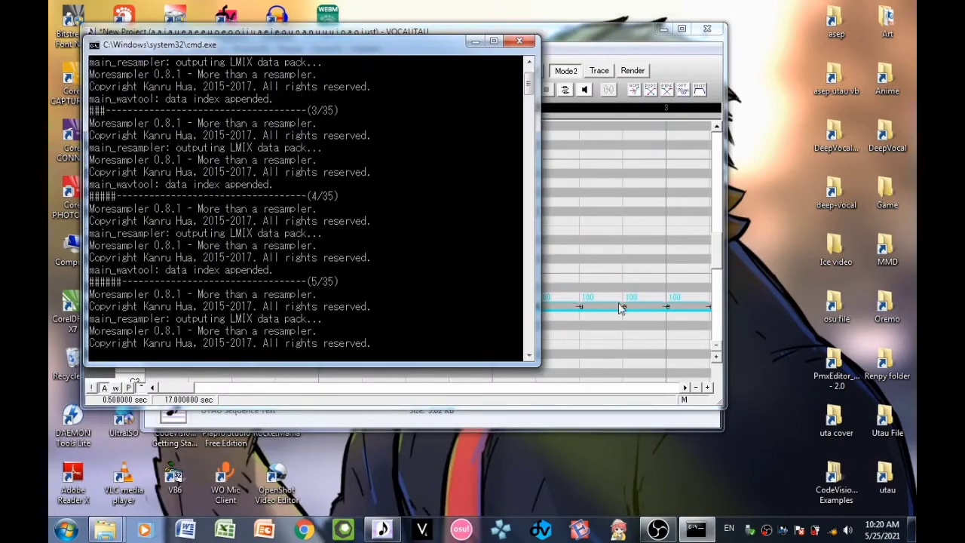
Return to the 'cv to vcv v2' folder and select the ba ba bi song file.
mouse_move(105, 530)
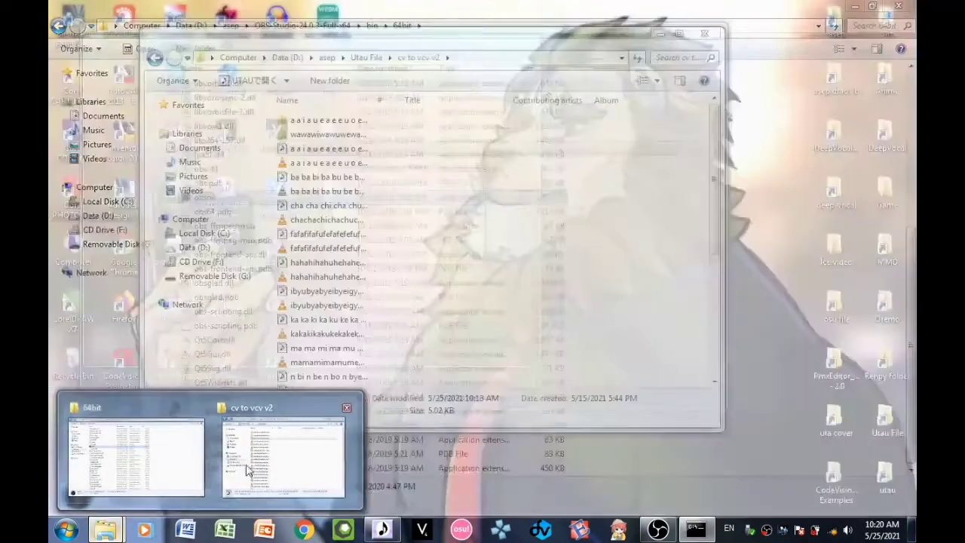
click(247, 470)
click(330, 177)
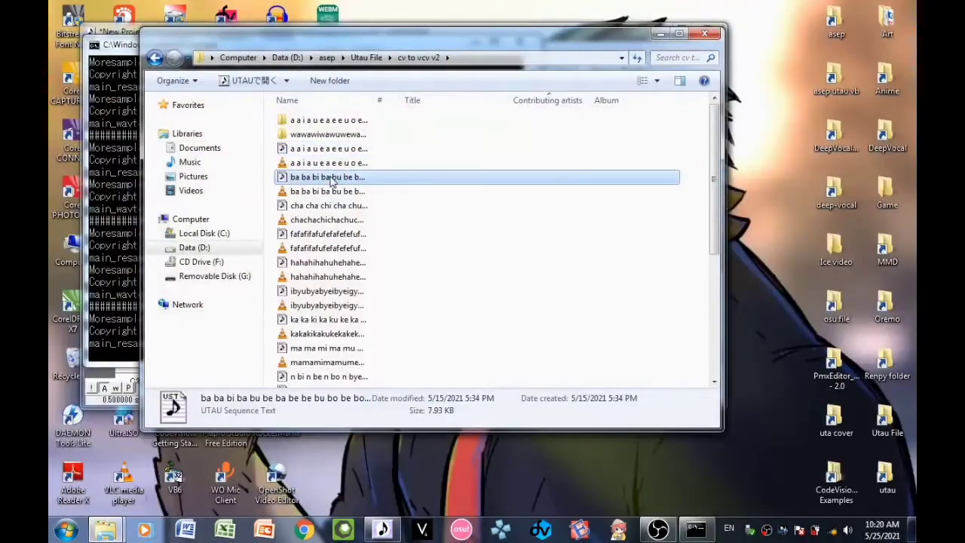
Open the ba ba bi UST and switch its voice bank to Chigaune Iba CVVC Netral Fixed.
double_click(330, 178)
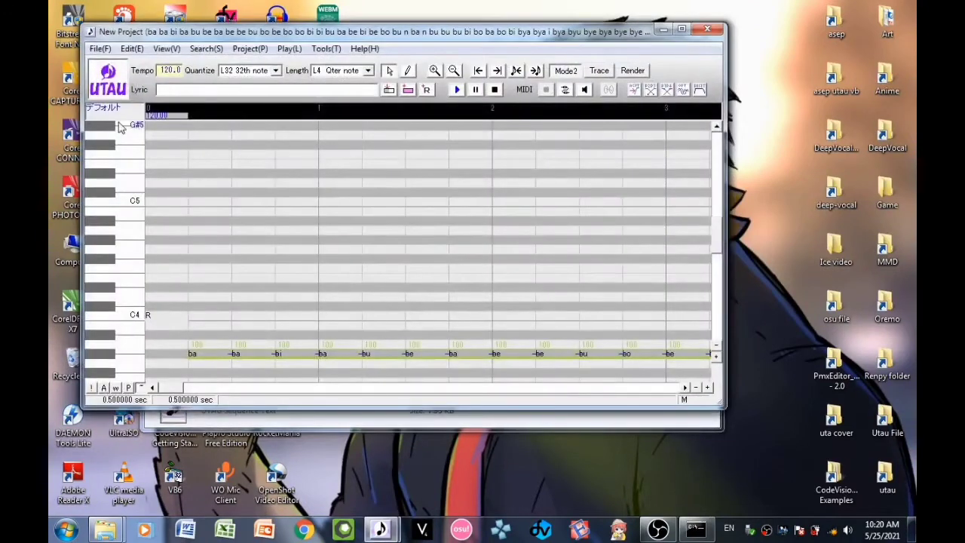
double_click(120, 117)
click(549, 205)
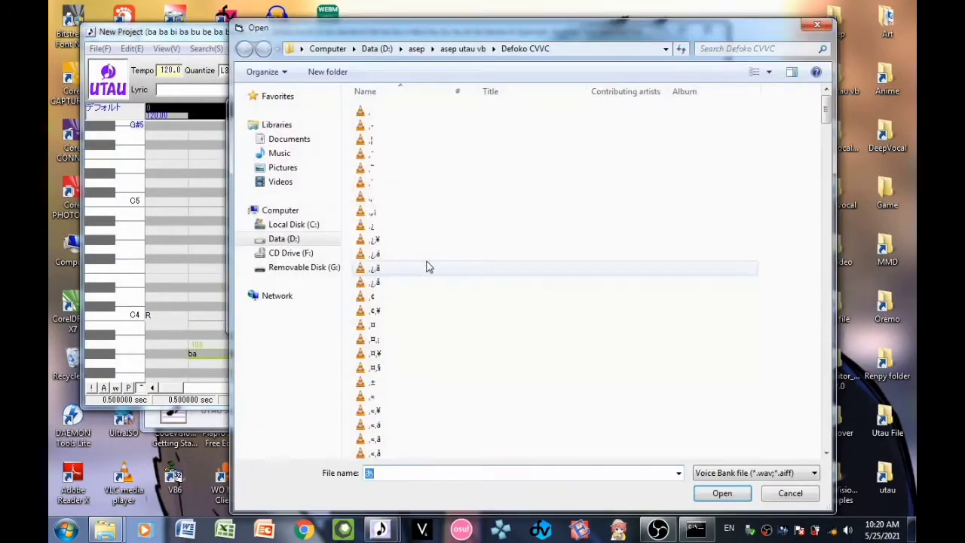
click(462, 48)
click(453, 306)
scroll(499, 338, down, 1)
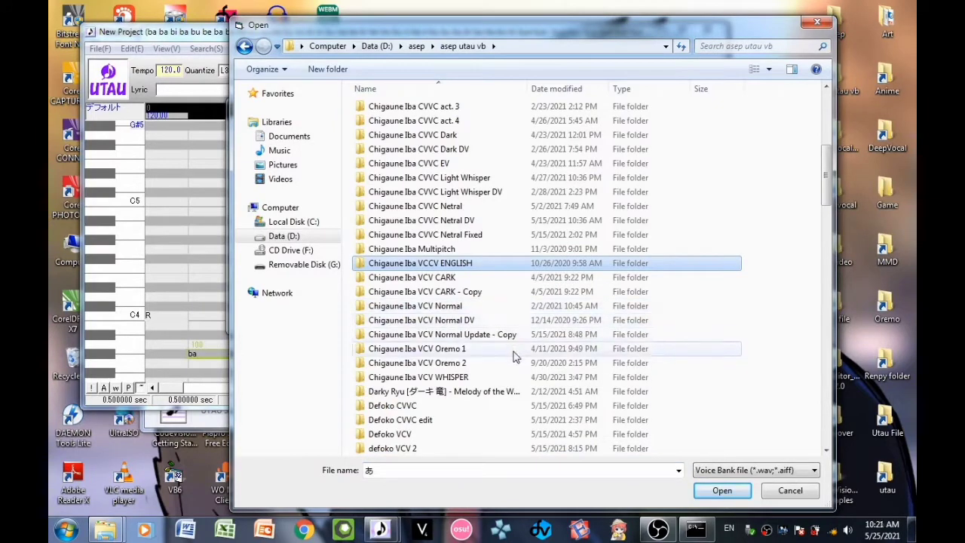
click(507, 220)
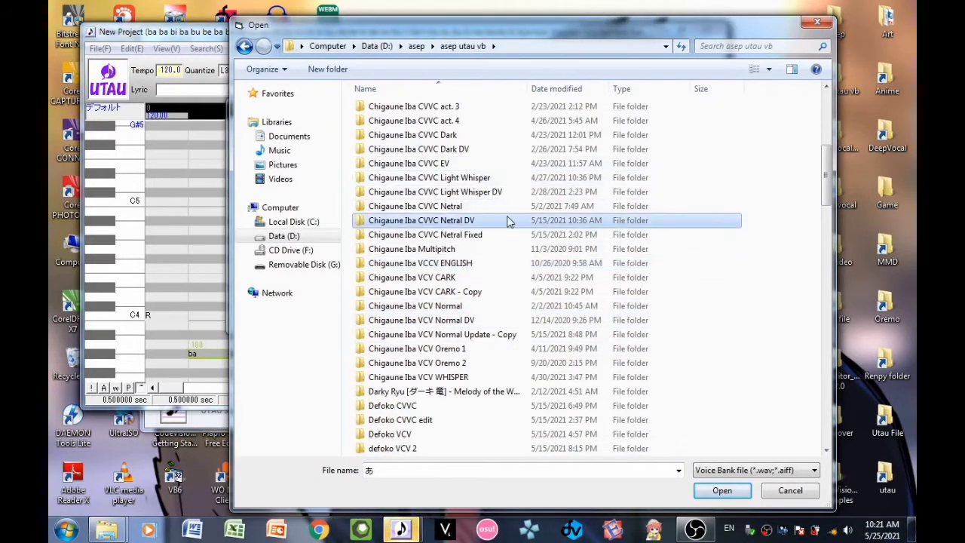
double_click(502, 234)
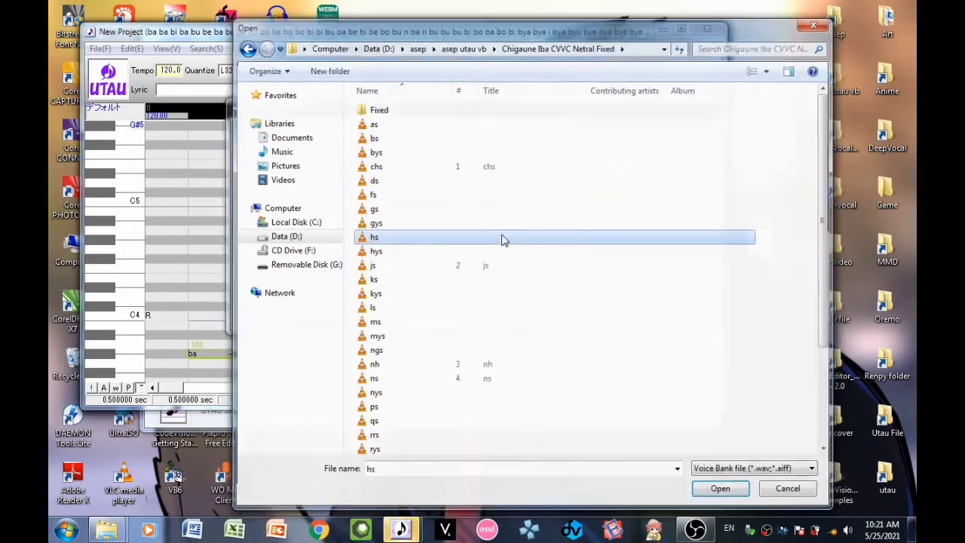
double_click(501, 236)
click(472, 257)
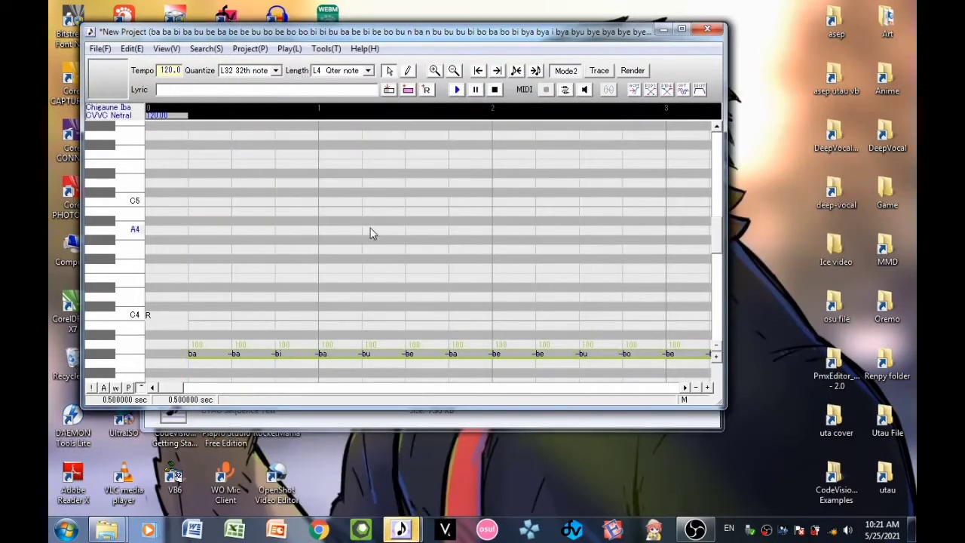
Select all notes and render the ba ba bi song to wav, overwriting the existing file.
key(ctrl+a)
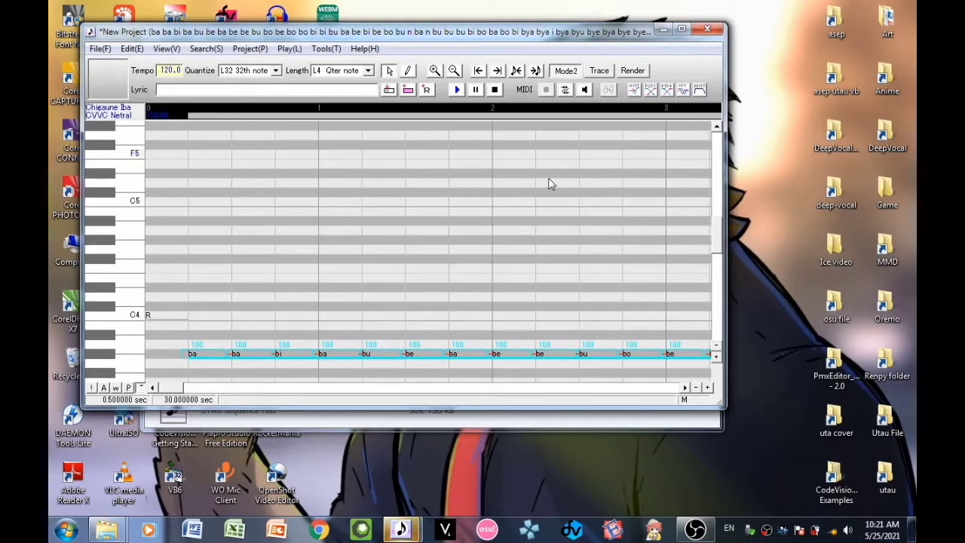
click(324, 48)
mouse_move(249, 48)
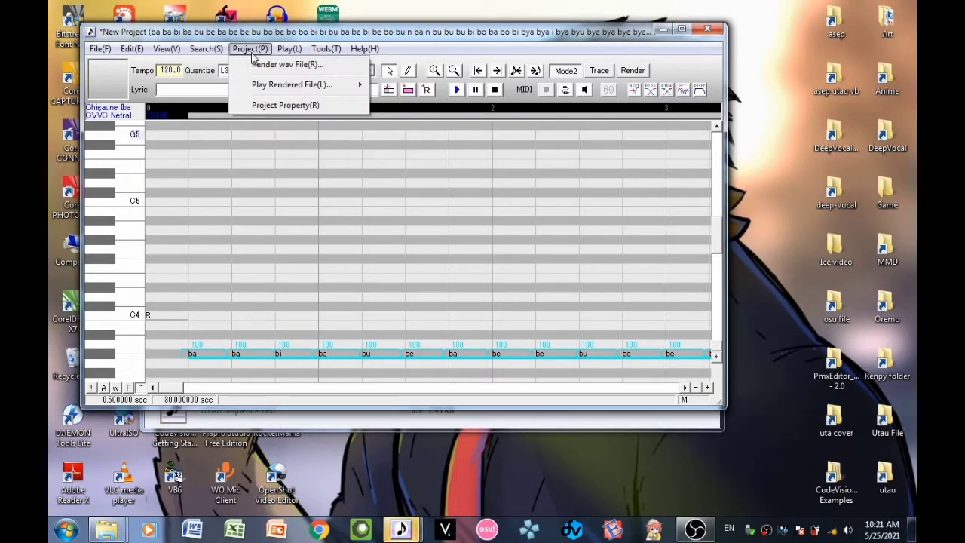
click(271, 64)
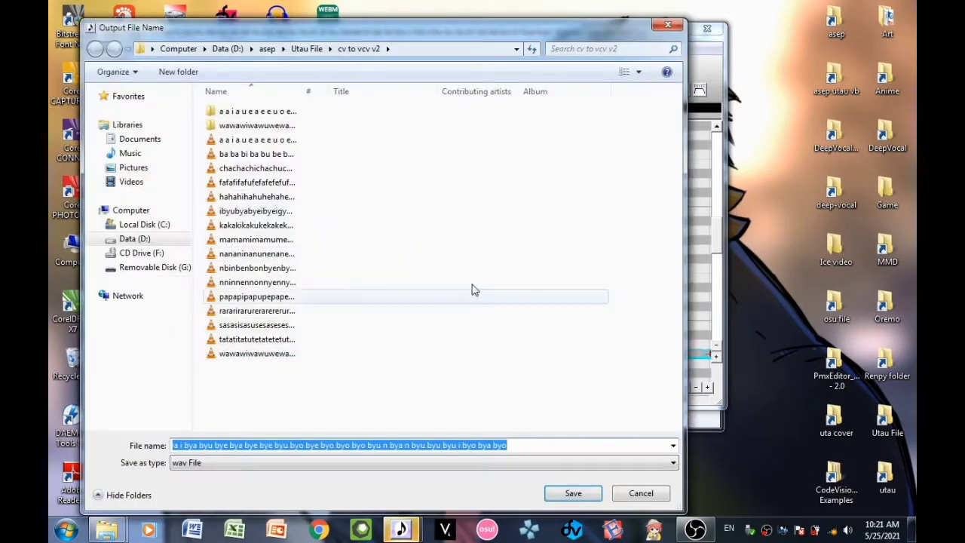
click(570, 493)
click(589, 279)
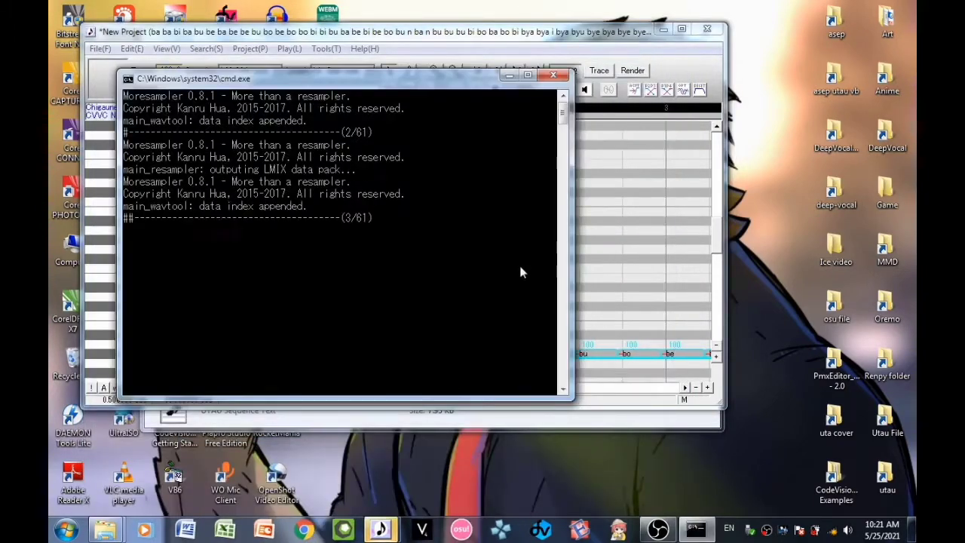
click(657, 530)
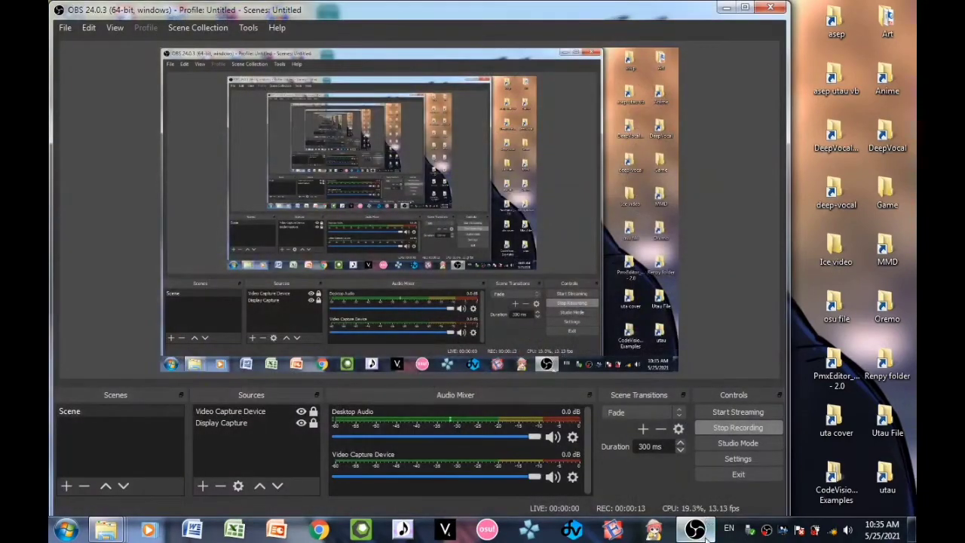
Open the Chigaune Iba Convert folder and check its 17 recordings.
click(705, 533)
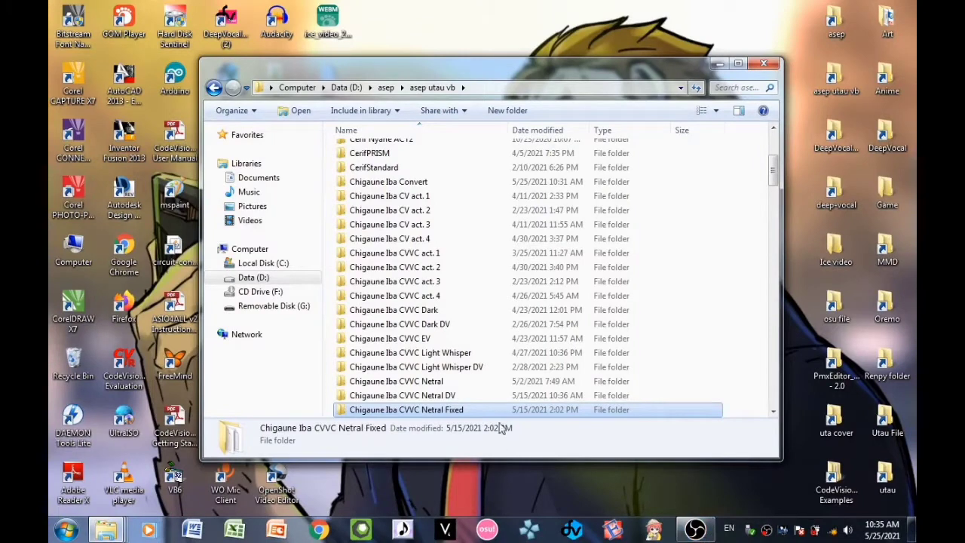
scroll(528, 370, down, 1)
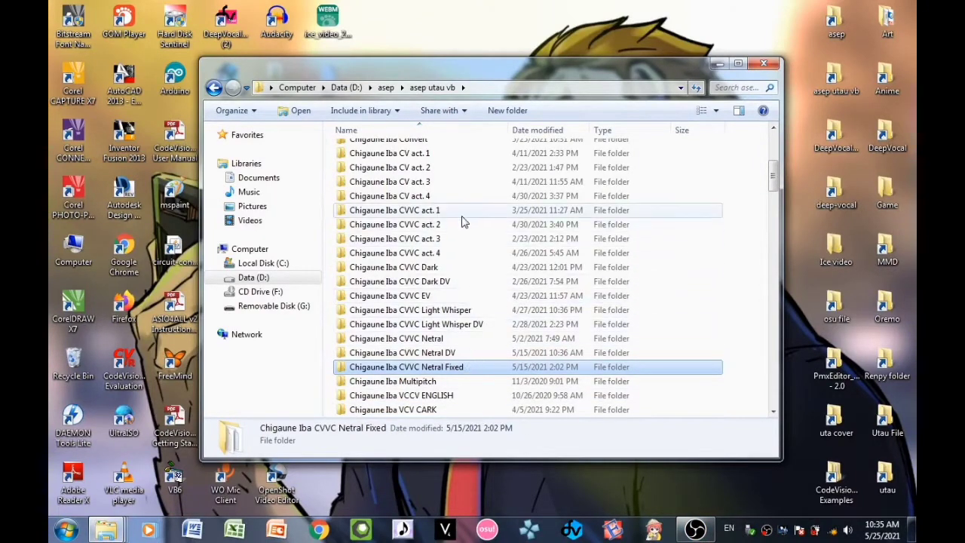
scroll(462, 185, up, 1)
double_click(460, 173)
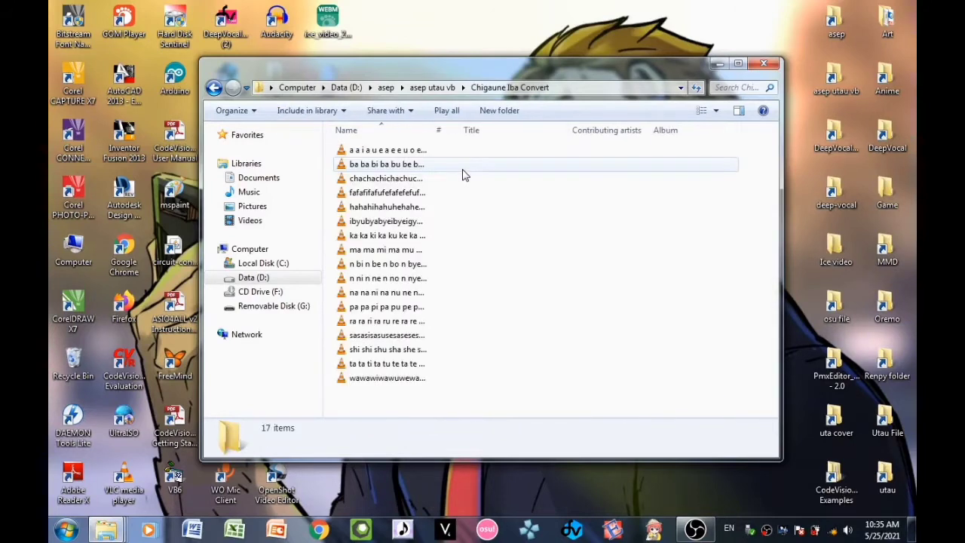
drag(418, 411, 399, 132)
click(485, 407)
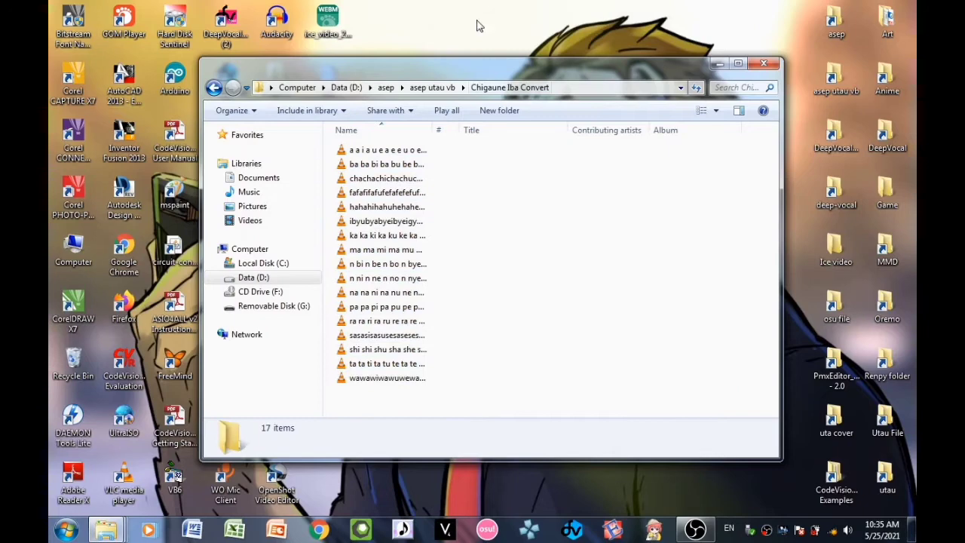
Open asep > moresampler-0.8.1 in a second Explorer window.
drag(429, 66, 567, 69)
drag(789, 82, 654, 75)
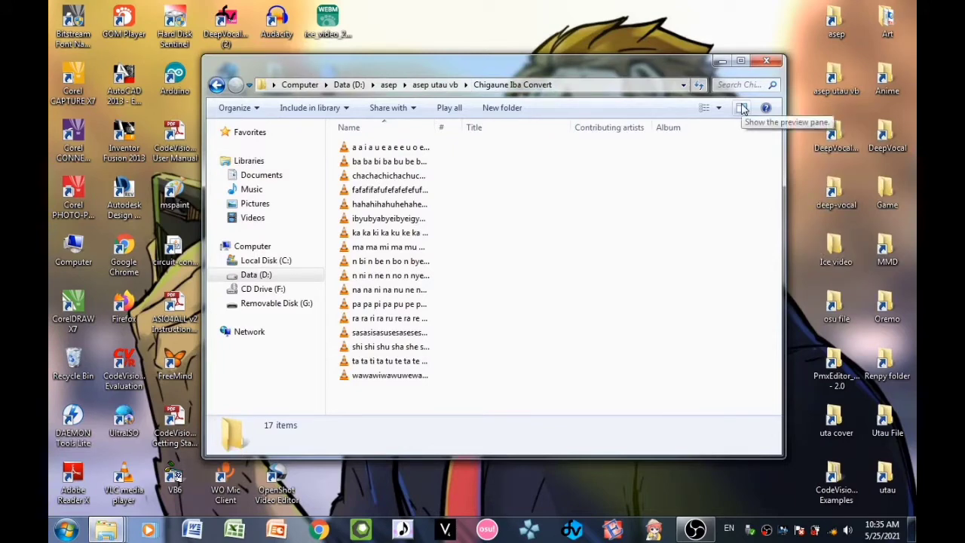
double_click(833, 30)
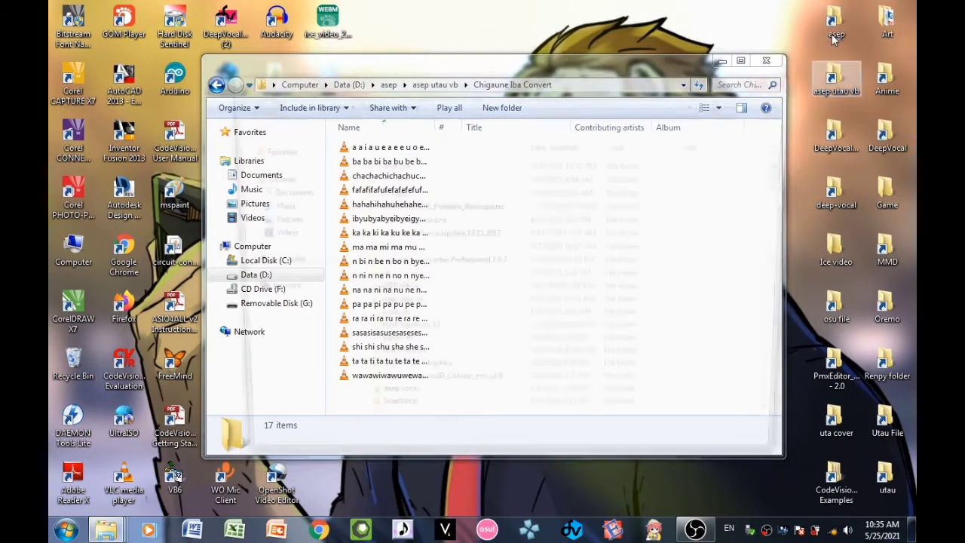
click(635, 218)
key(m)
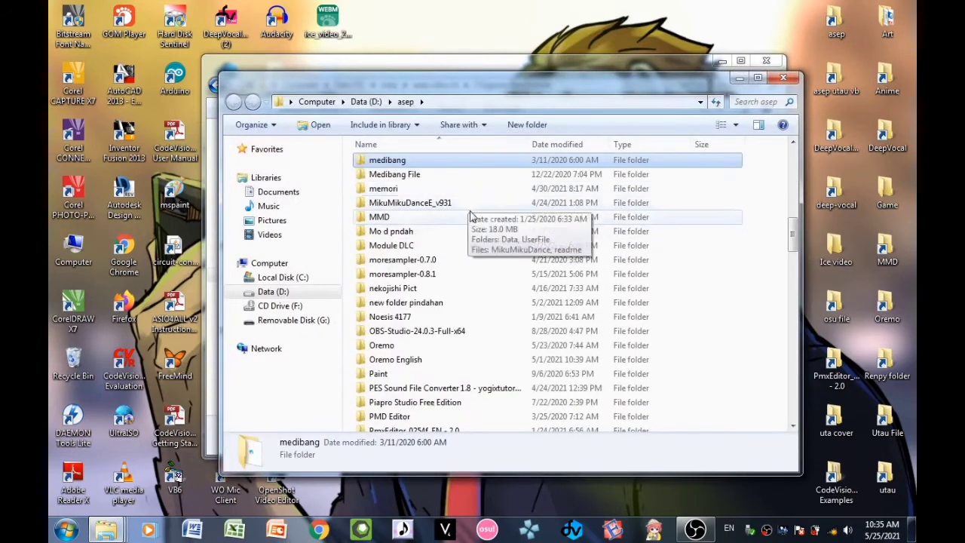
double_click(476, 273)
From asep utau vb, drag the Chigaune Iba Convert folder onto moresampler.exe.
drag(501, 90, 656, 128)
click(624, 75)
click(422, 84)
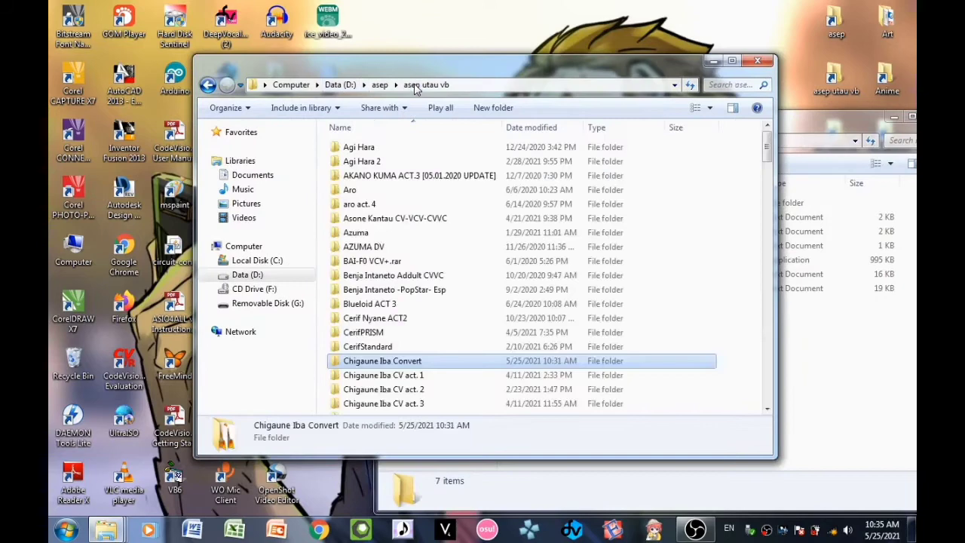
drag(422, 67, 277, 56)
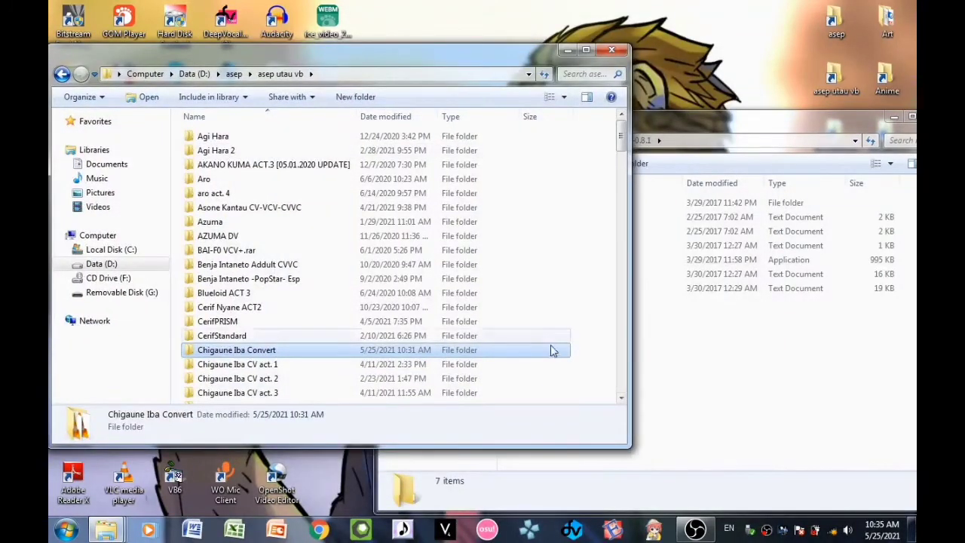
drag(552, 351, 724, 256)
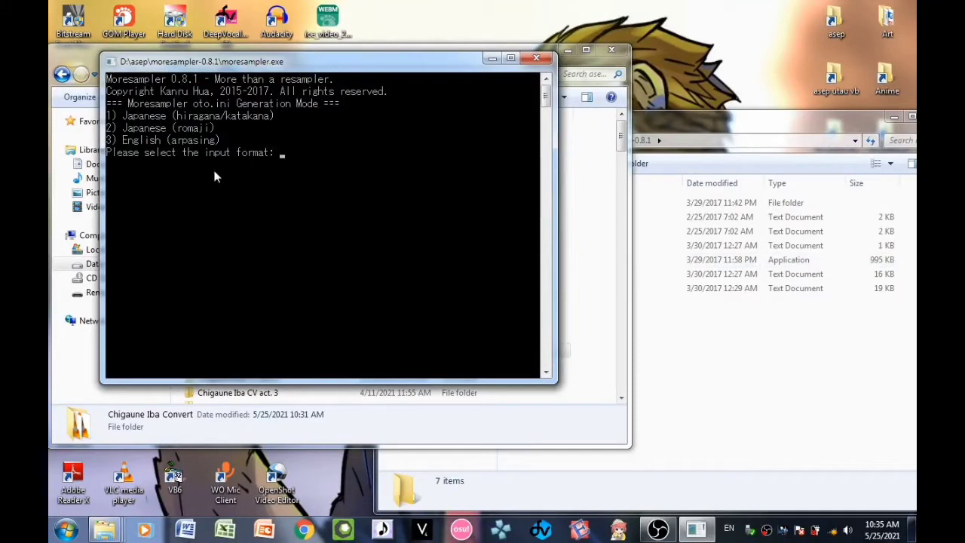
Answer the prompts: romaji input, VCV yes, CVVC no, aliasing option 1, no renaming, blank suffix.
text(2)
key(Return)
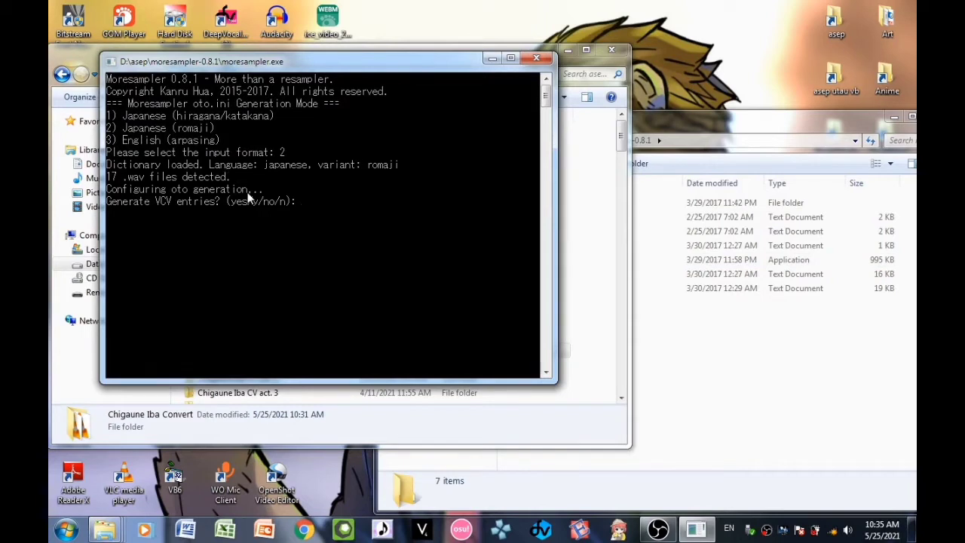
text(y)
key(Return)
text(n)
key(Return)
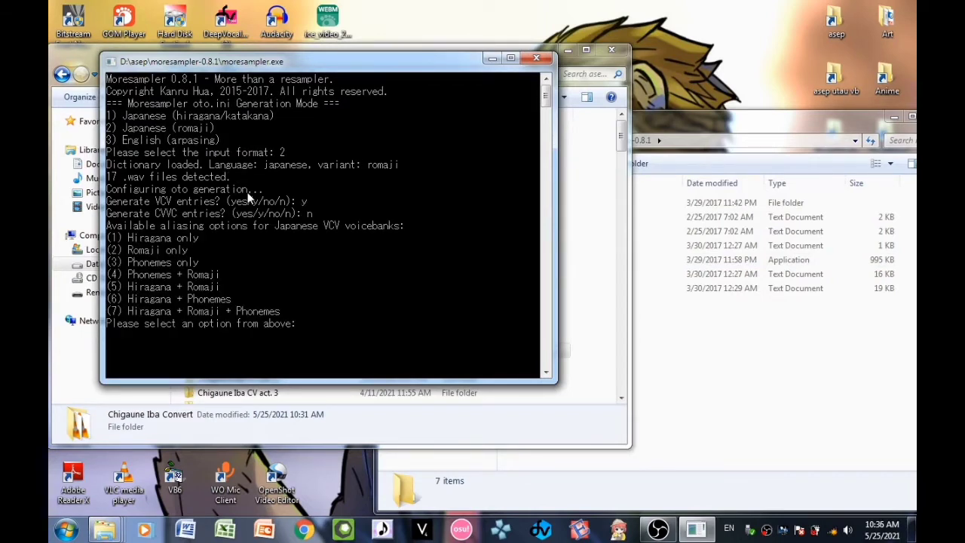
text(1)
key(Return)
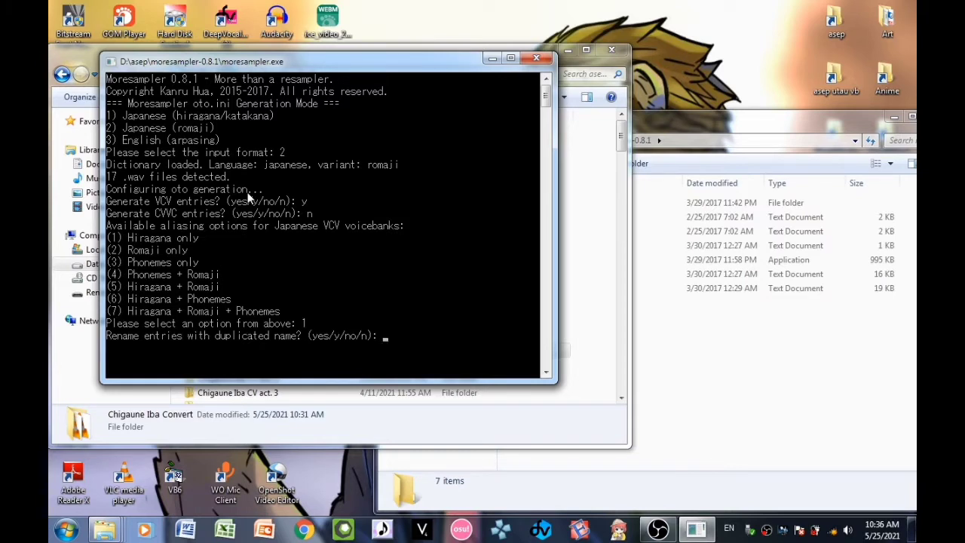
text(n)
key(Return)
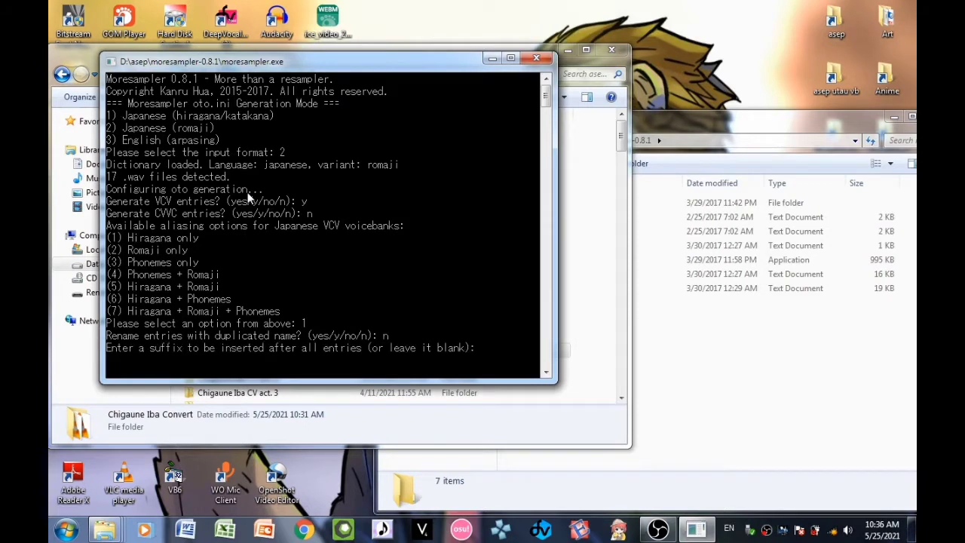
key(Return)
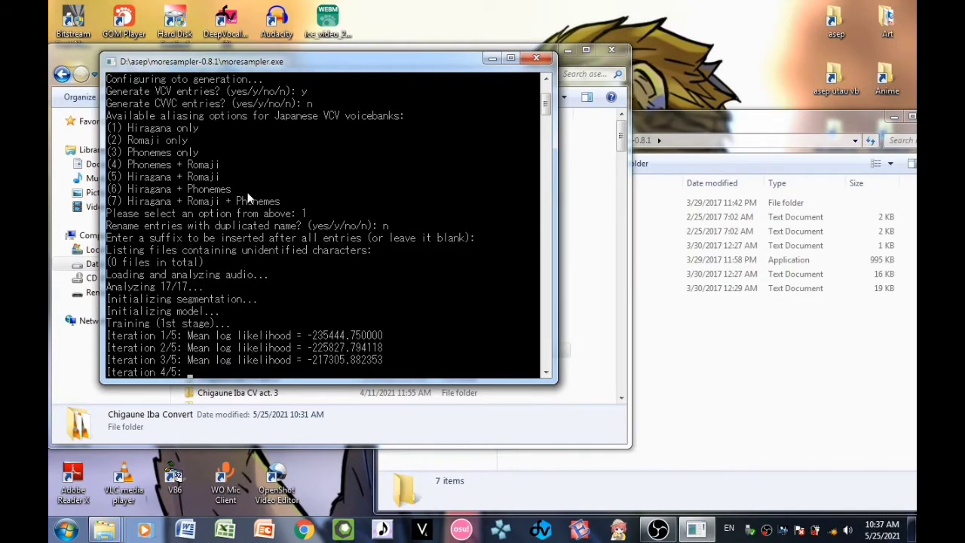
Wait for the oto.ini analysis to finish, then close the console.
click(645, 128)
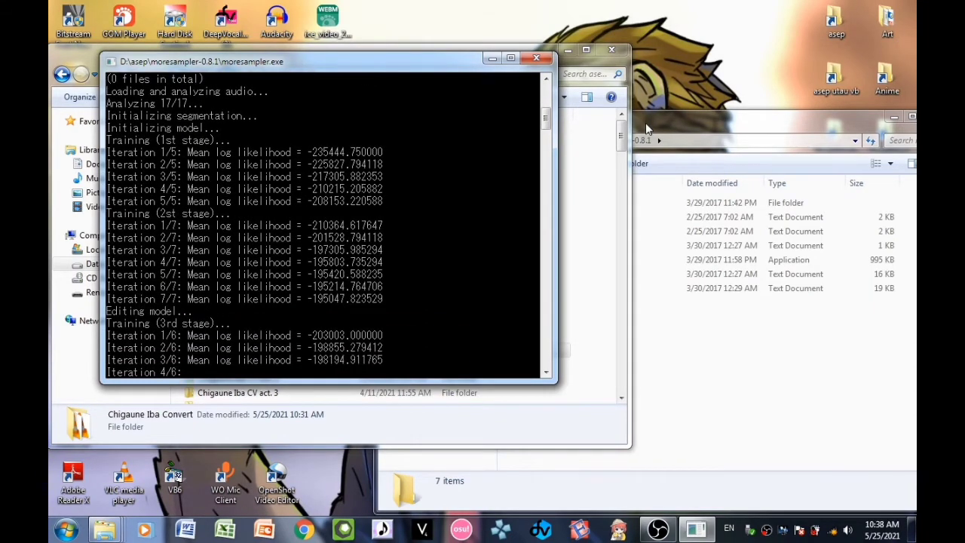
click(652, 123)
mouse_move(676, 531)
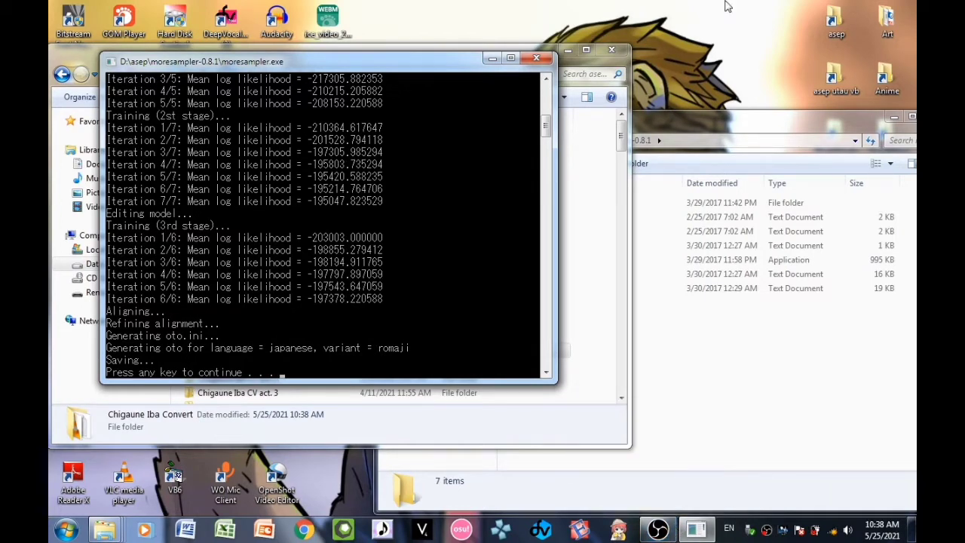
key(Return)
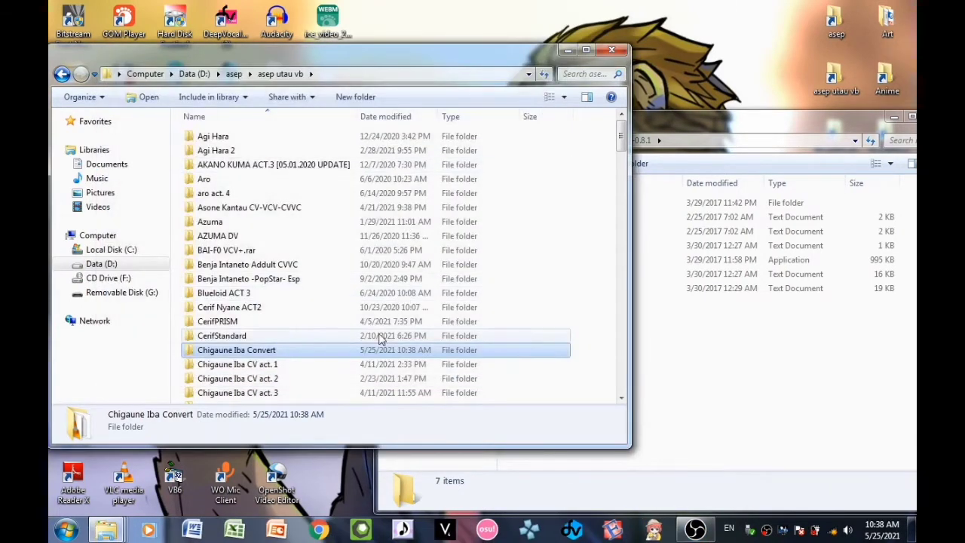
Open Chigaune Iba Convert's oto file in Notepad, scroll through its alias entries, and close it.
double_click(371, 351)
double_click(238, 294)
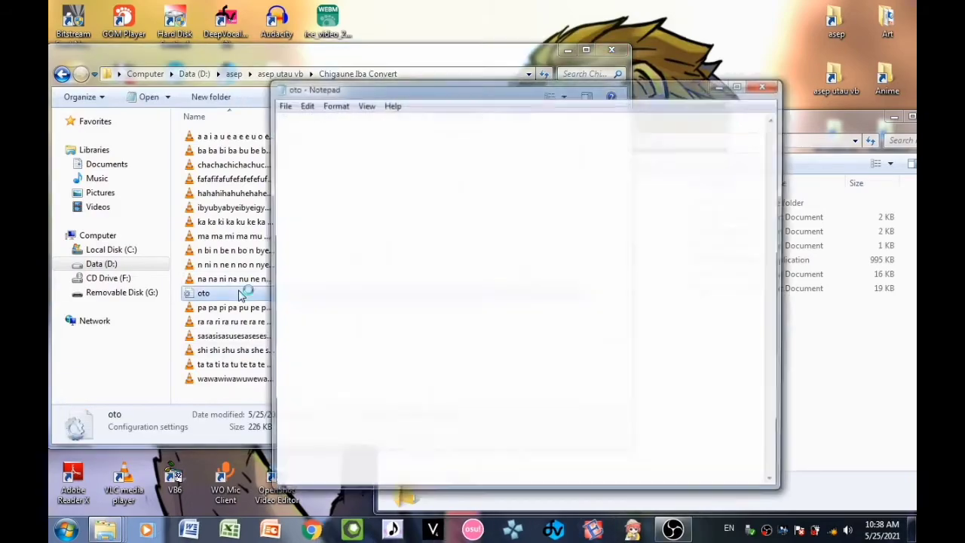
scroll(502, 190, down, 5)
scroll(502, 190, up, 5)
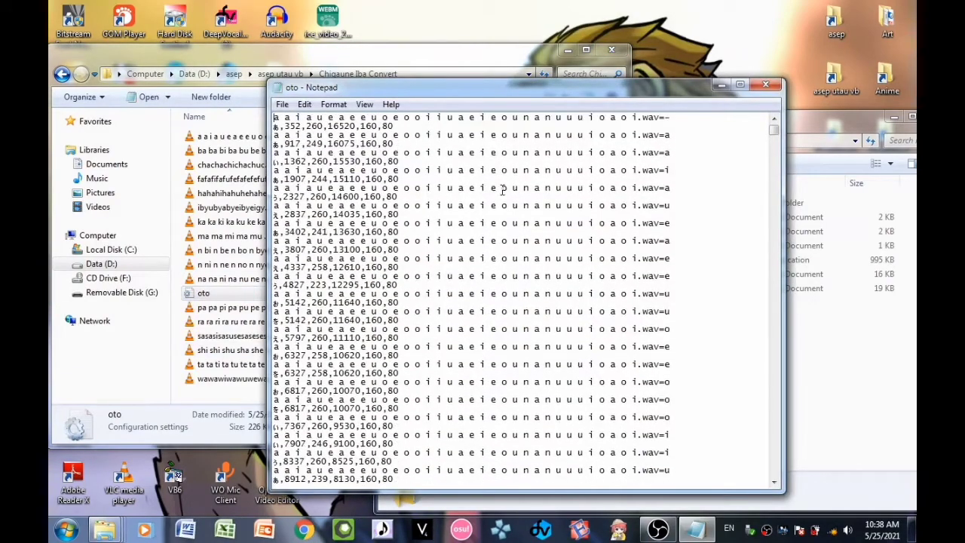
drag(772, 132, 781, 485)
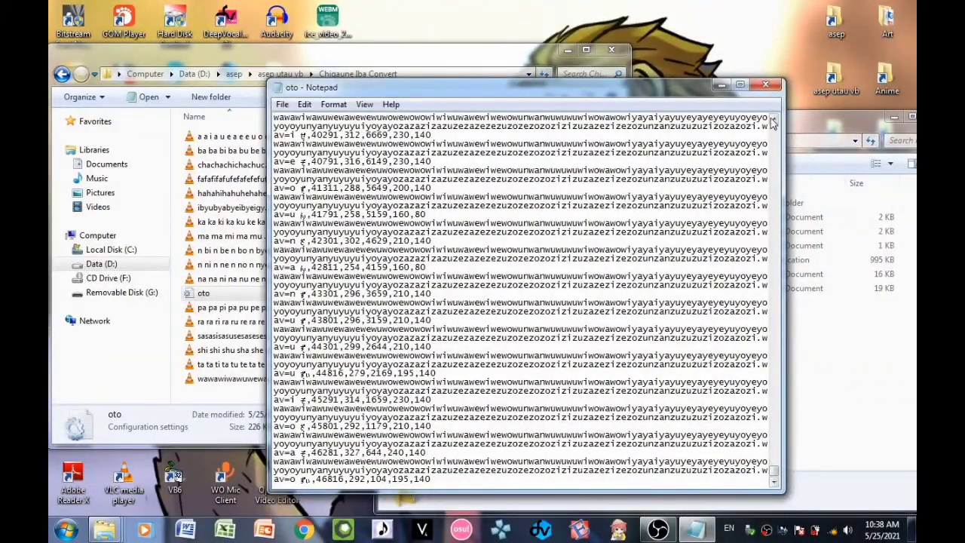
click(767, 85)
click(427, 210)
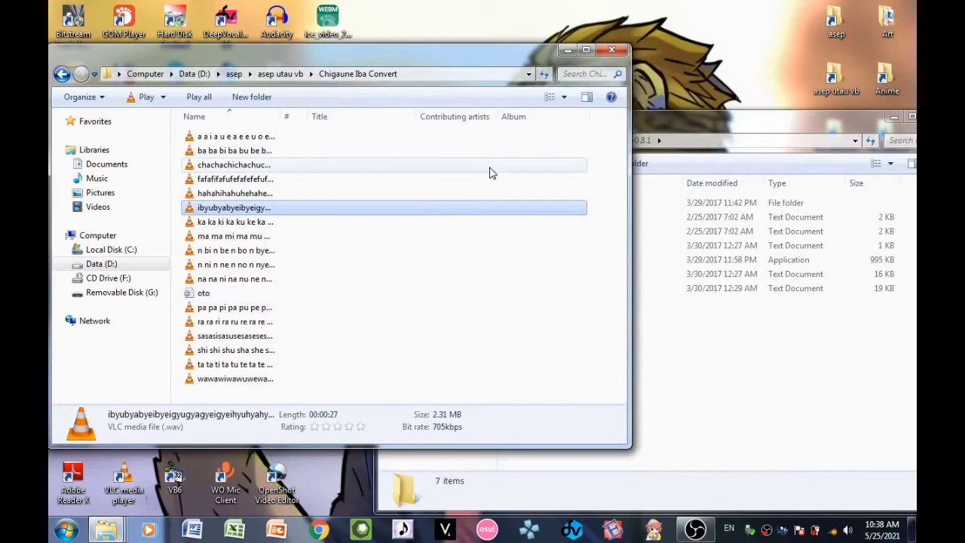
Close the voicebank and moresampler folder windows and open the Utau File desktop folder.
click(614, 53)
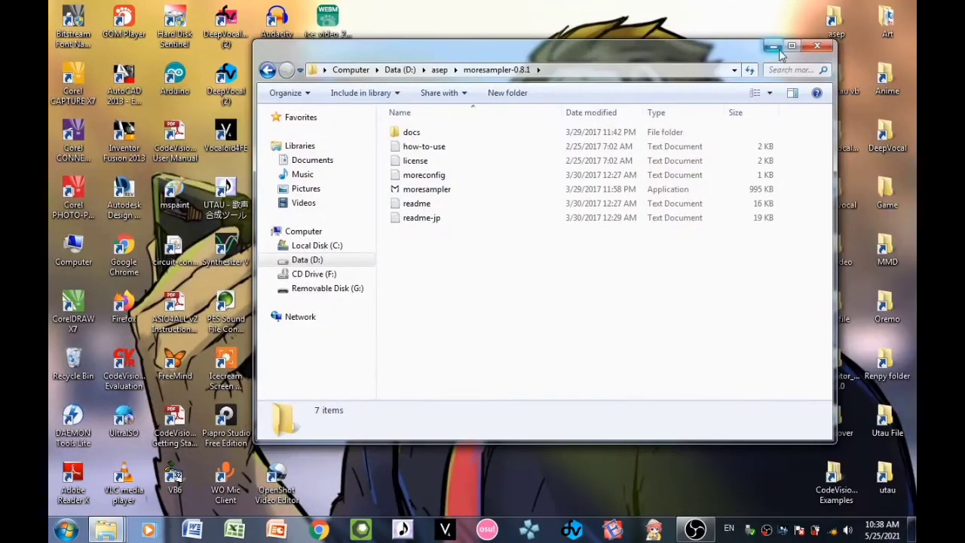
click(772, 46)
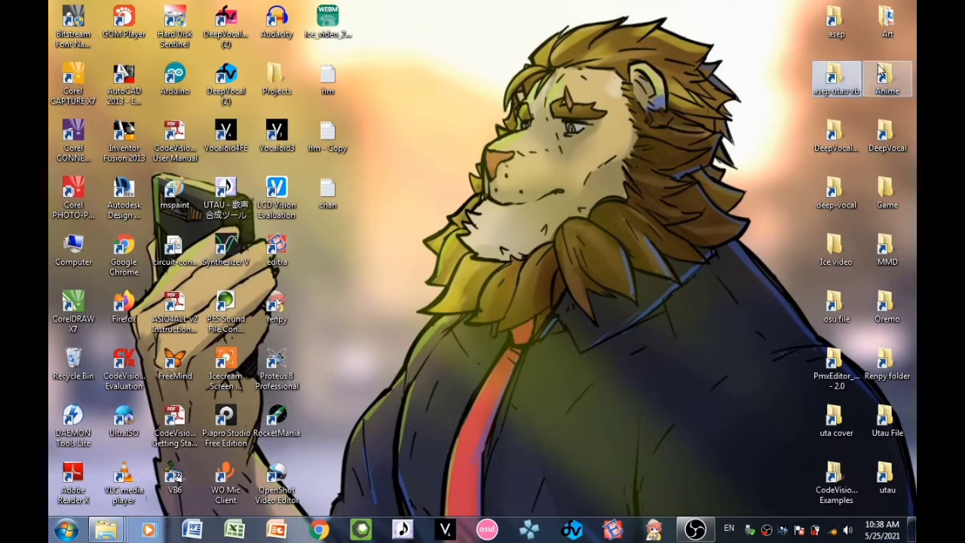
double_click(883, 426)
Open HAMELN's Main - Copy.ust in UTAU from the song folders.
click(432, 264)
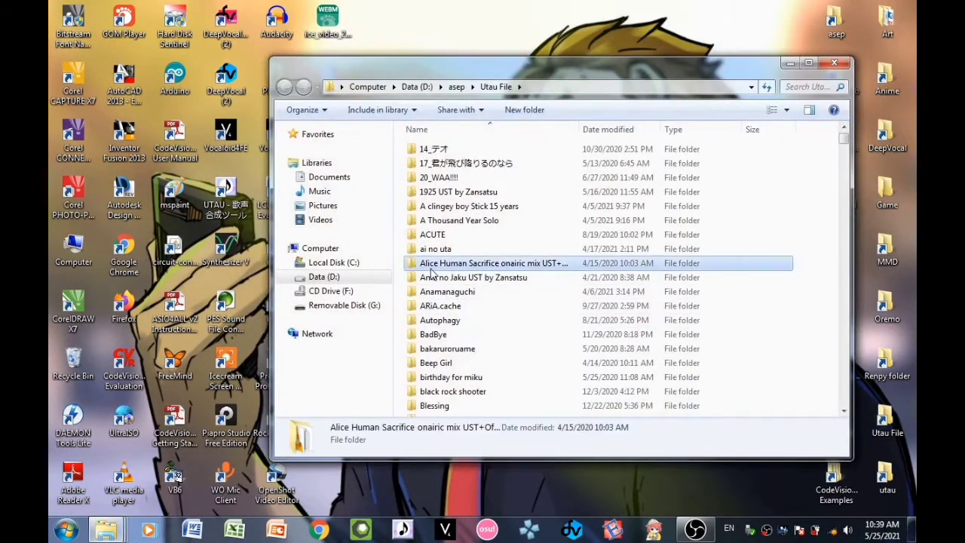
click(475, 249)
click(509, 213)
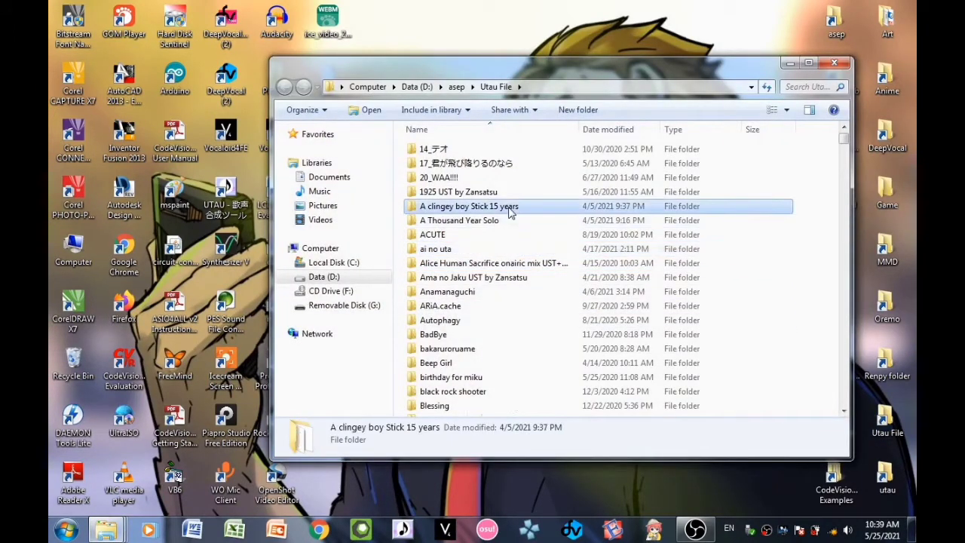
scroll(543, 399, down, 5)
scroll(526, 369, up, 5)
scroll(526, 370, down, 10)
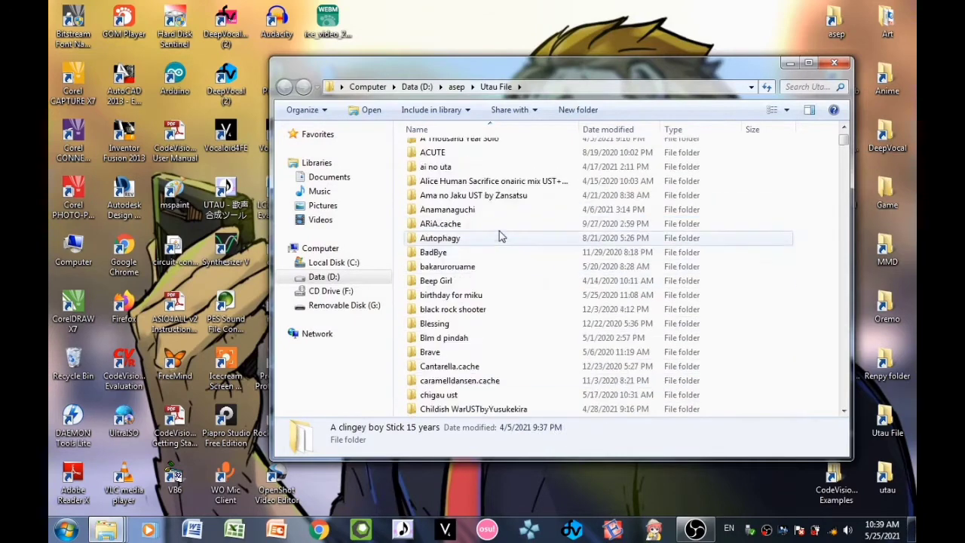
double_click(512, 359)
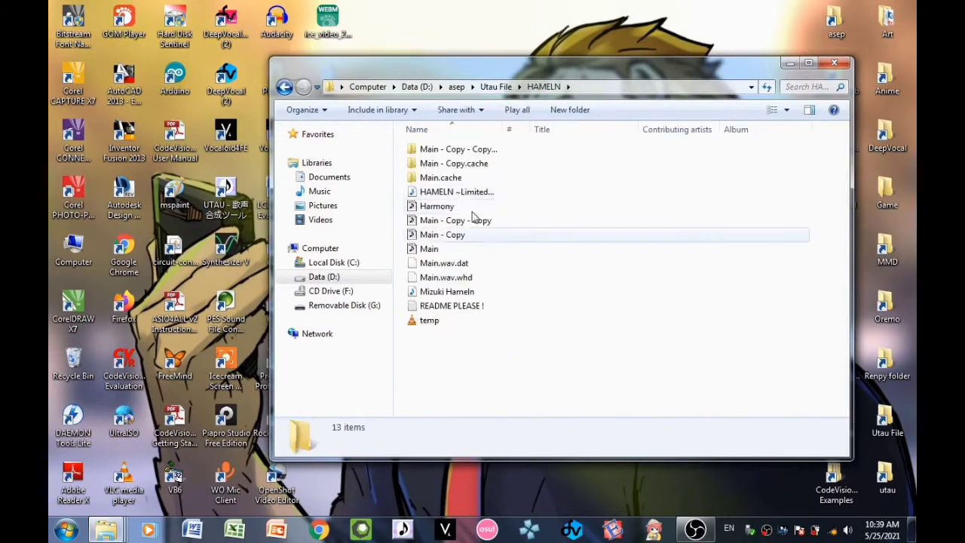
double_click(487, 242)
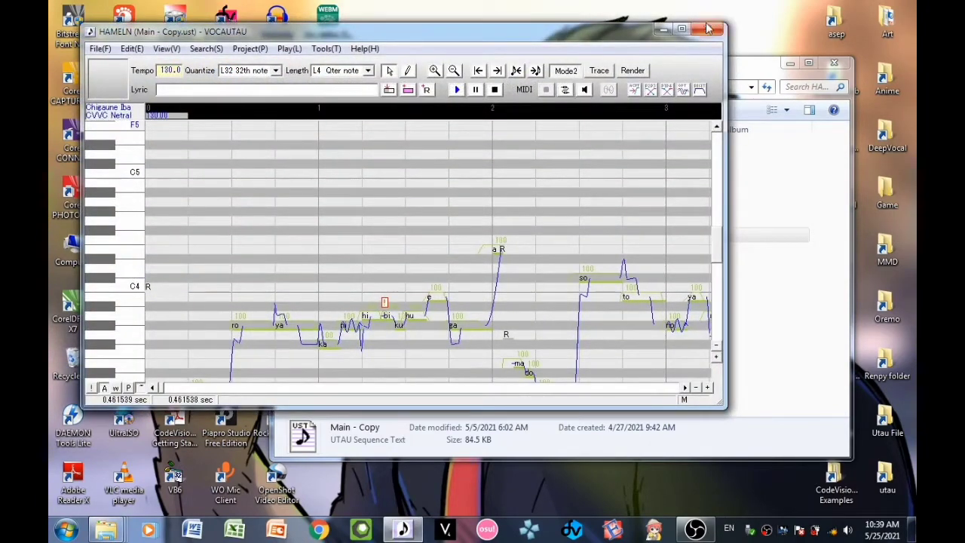
Close the Main - Copy editor and open HAMELN's Main - Copy - Copy.ust instead.
click(712, 29)
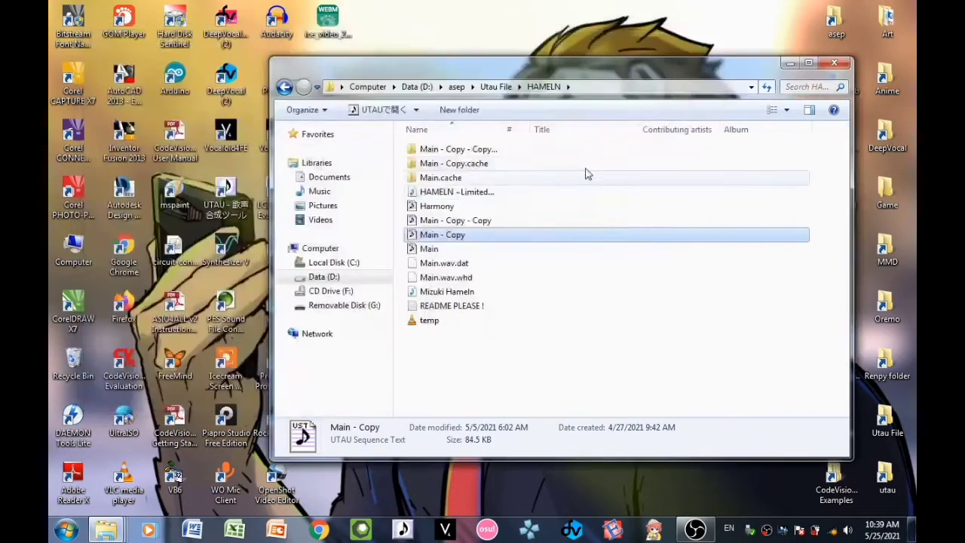
double_click(548, 223)
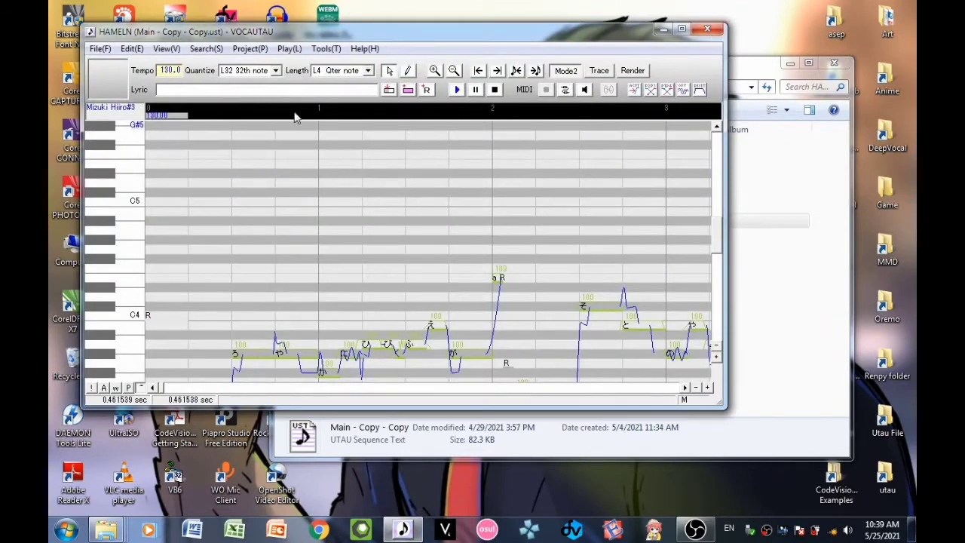
drag(334, 35, 356, 27)
In Project Properties, choose the Chigaune Iba Convert voice bank and moresampler.exe for both tools.
click(127, 106)
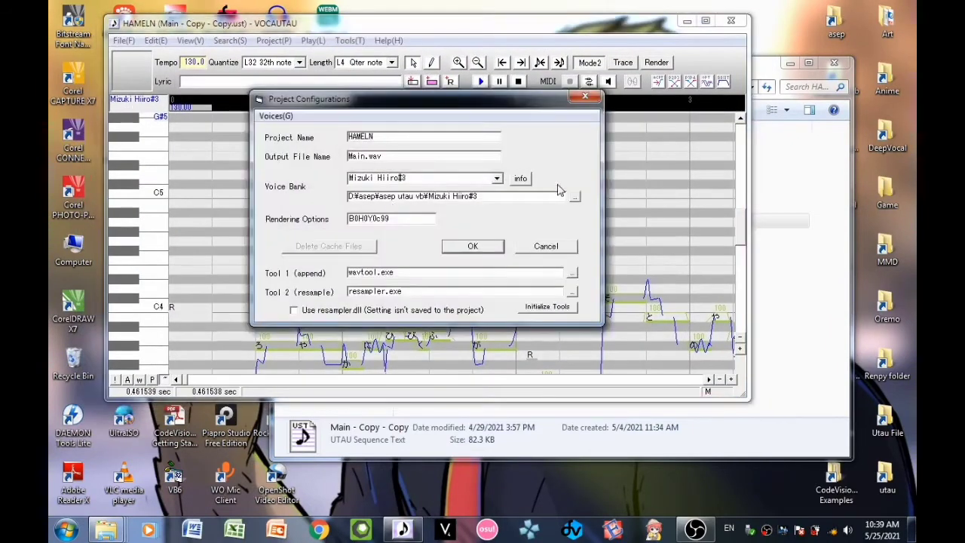
click(574, 199)
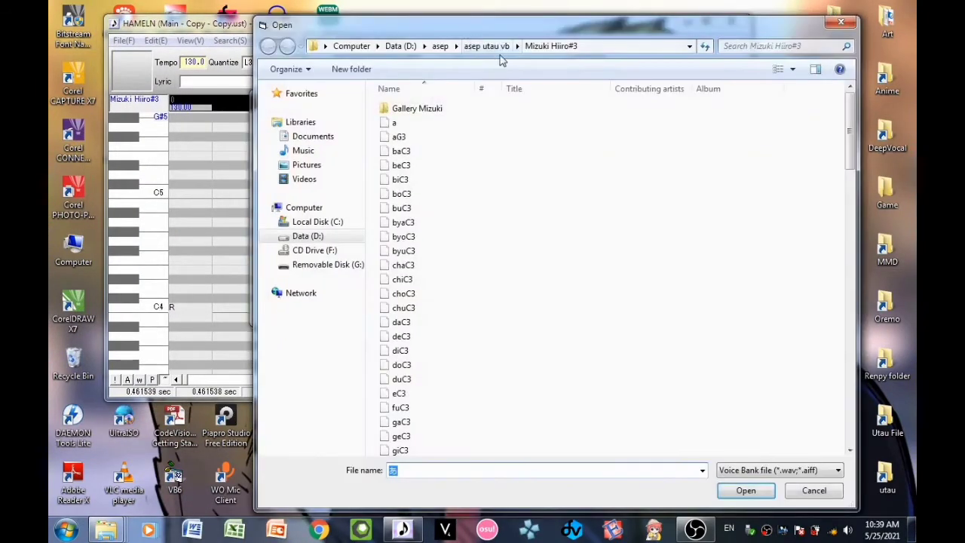
click(486, 46)
click(477, 265)
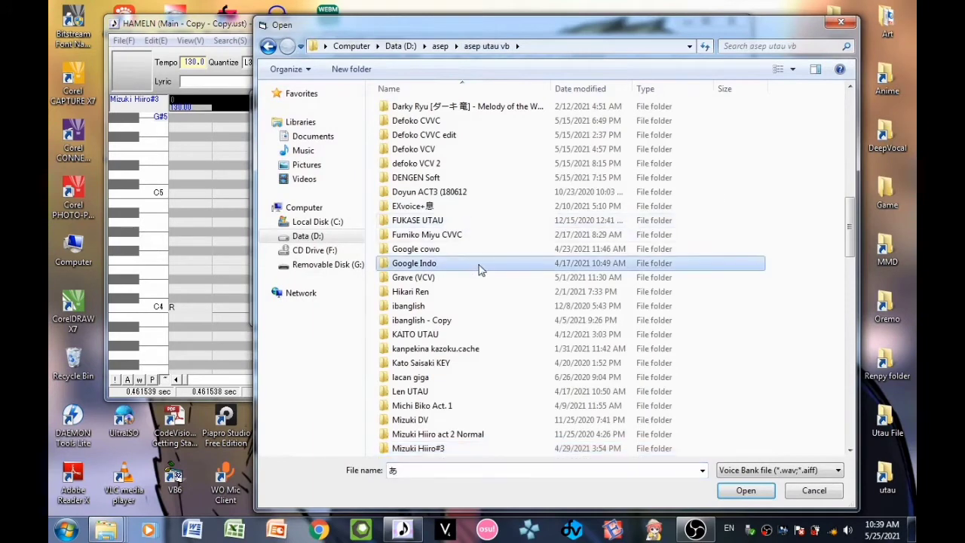
scroll(478, 226, up, 10)
double_click(505, 145)
key(Return)
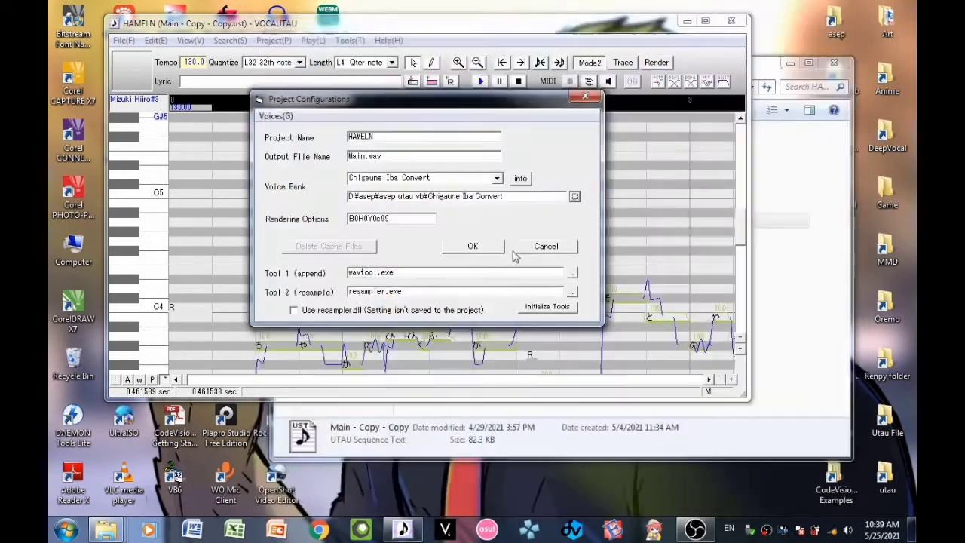
double_click(428, 292)
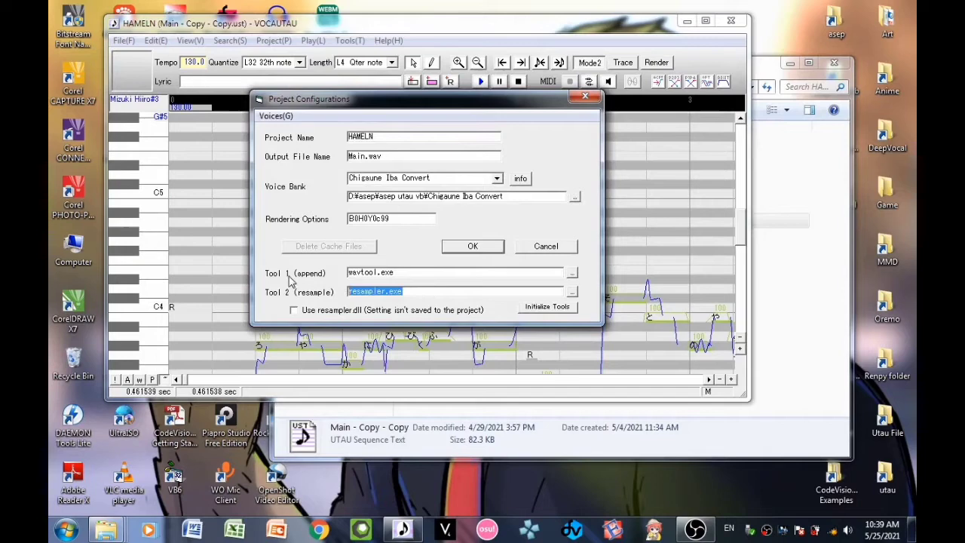
click(531, 309)
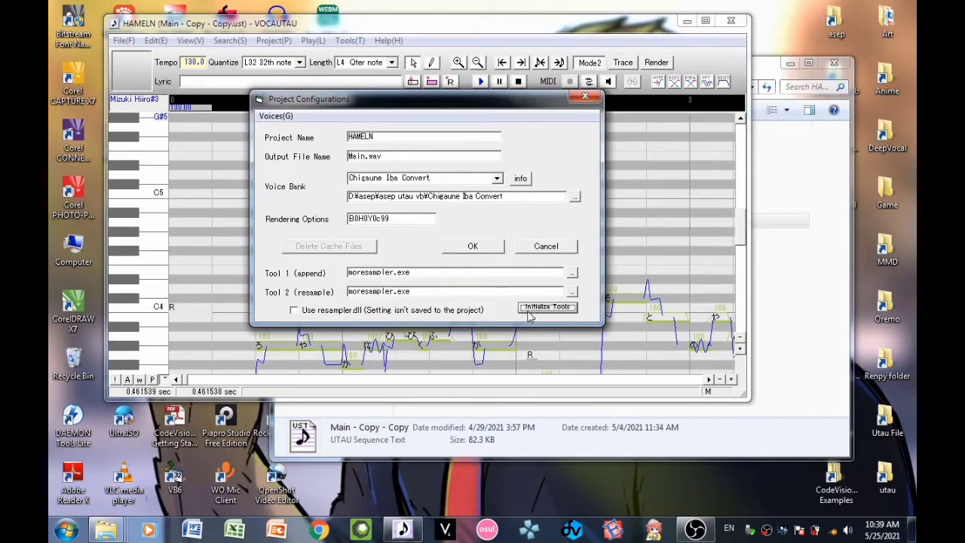
click(473, 248)
Select the song's first low note and play HAMELN rendered with Chigaune Iba Convert.
scroll(444, 264, down, 1)
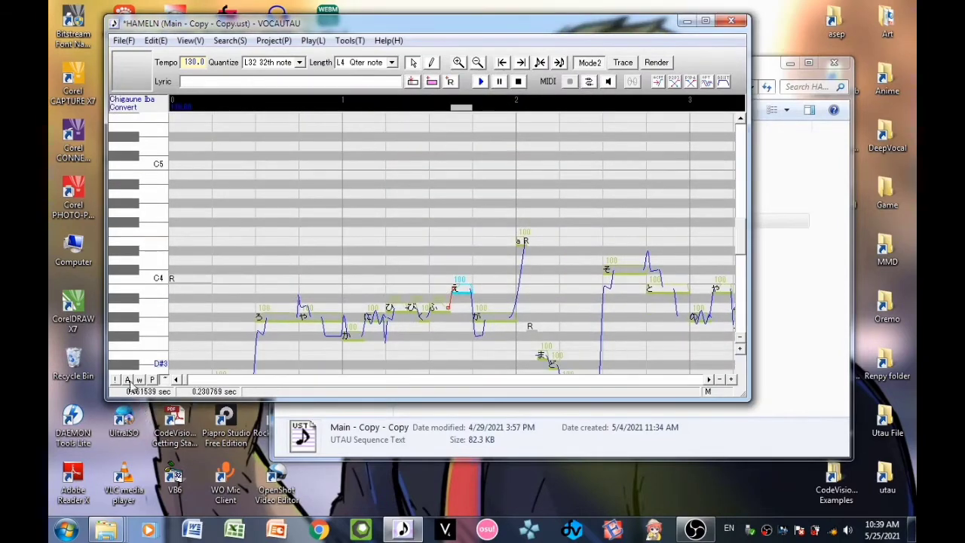
scroll(319, 273, down, 2)
click(232, 310)
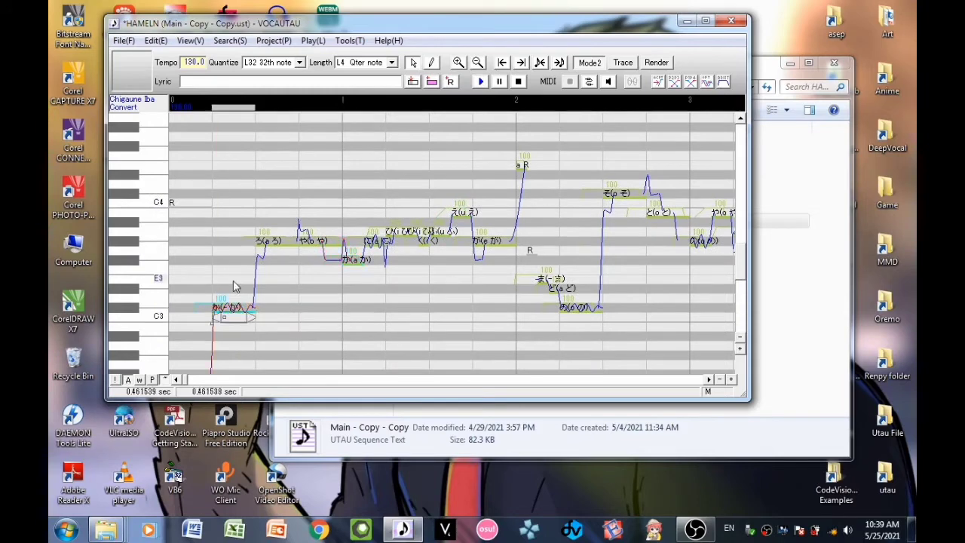
key(space)
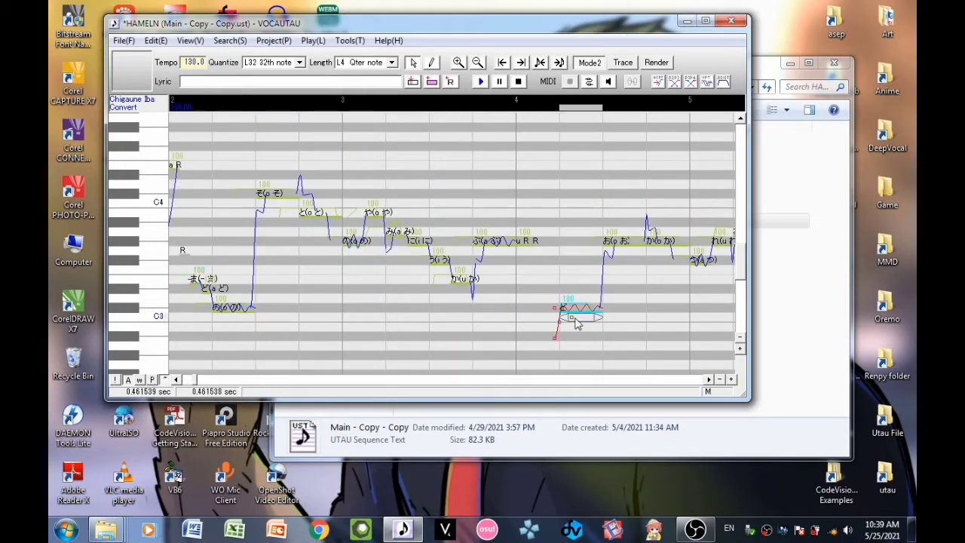
scroll(576, 321, up, 1)
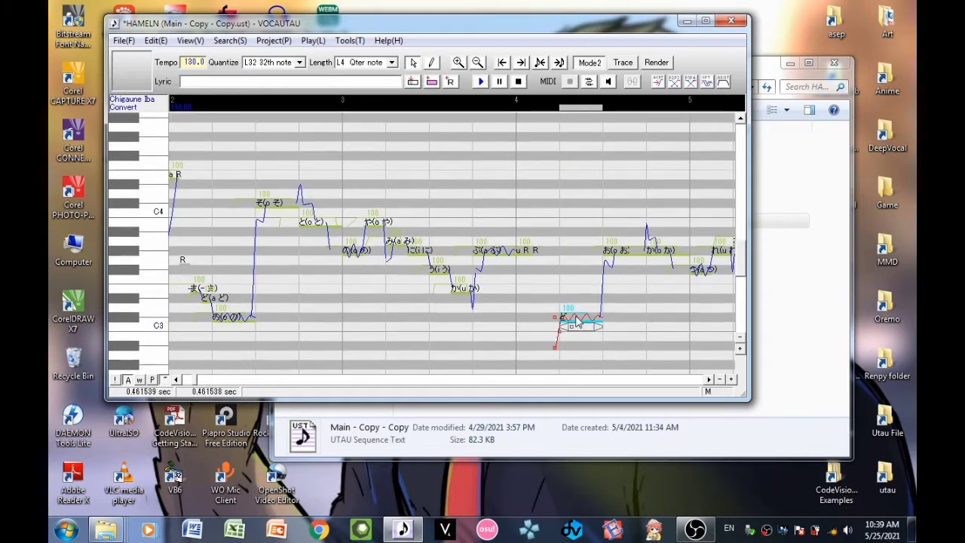
scroll(577, 321, down, 2)
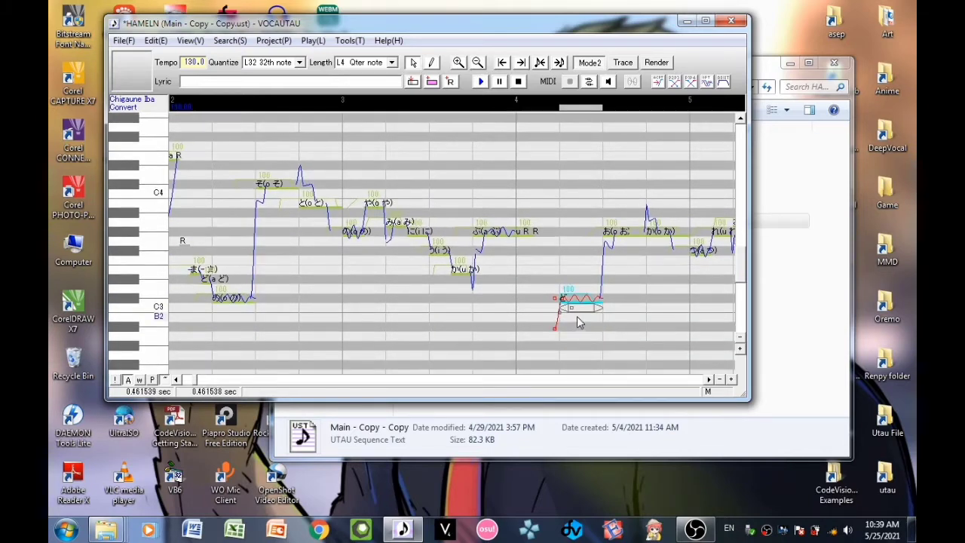
scroll(212, 383, right, 1)
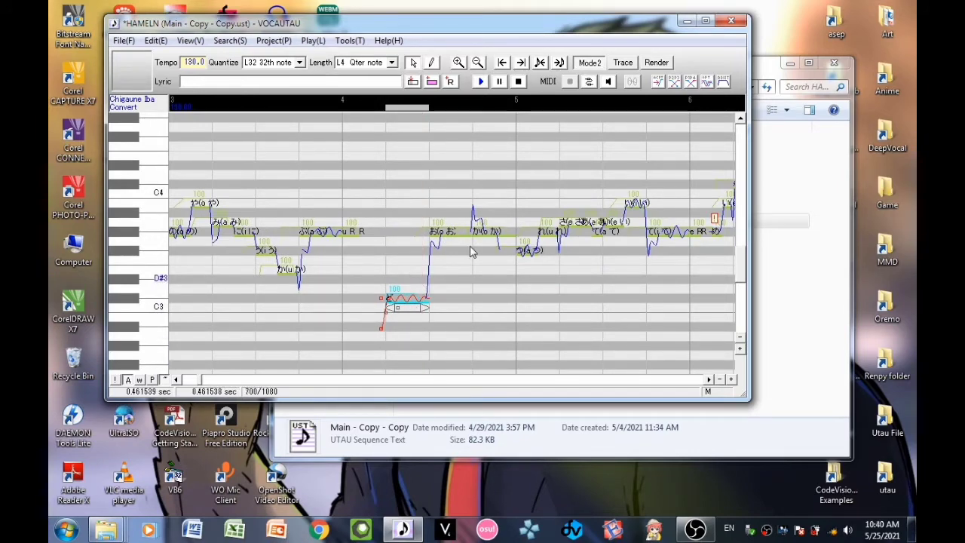
Inspect the voicebank settings and the sample of the low ど note near C3.
key(ctrl+e)
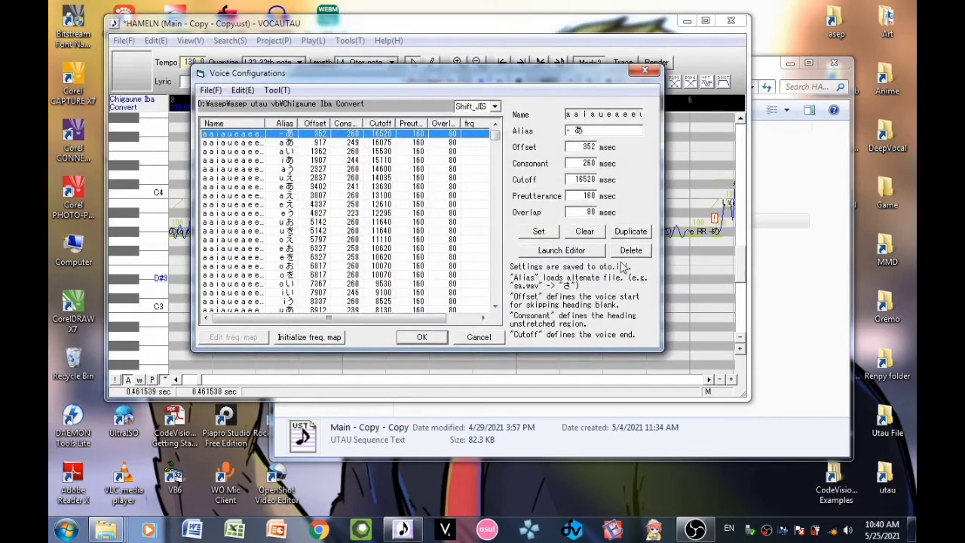
click(644, 70)
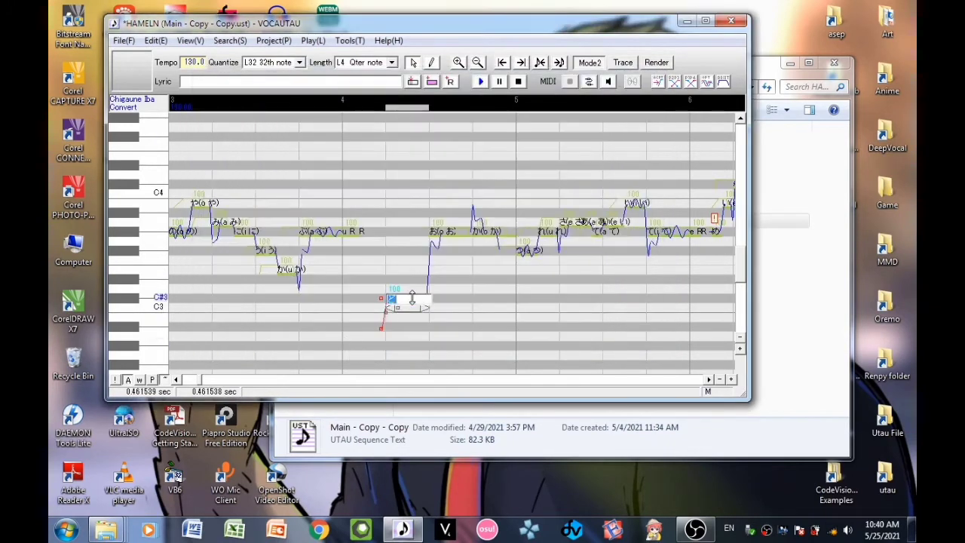
click(397, 299)
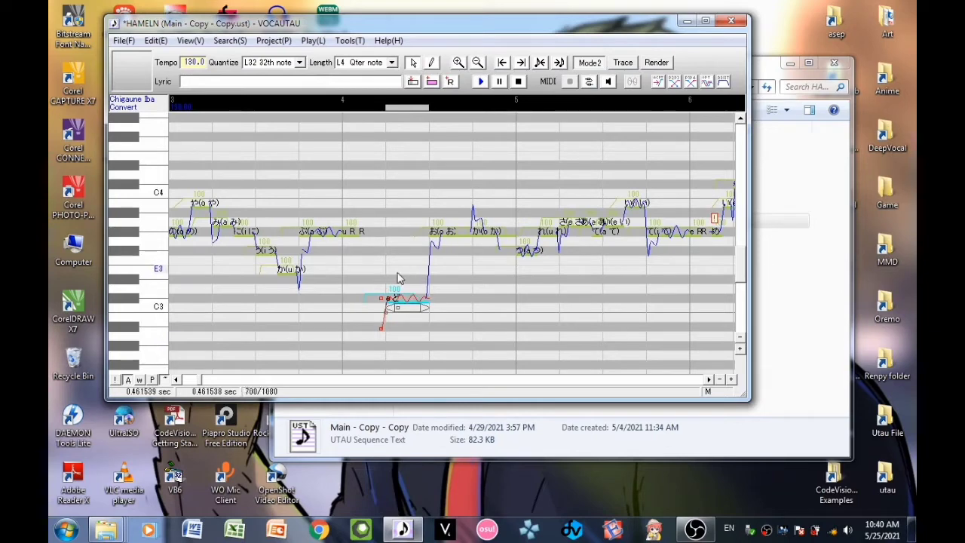
key(ctrl+e)
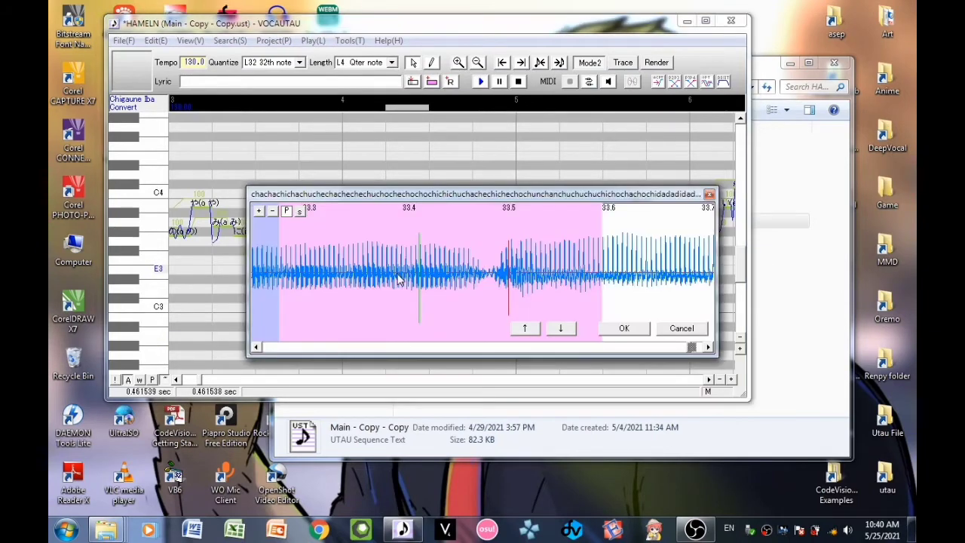
click(708, 194)
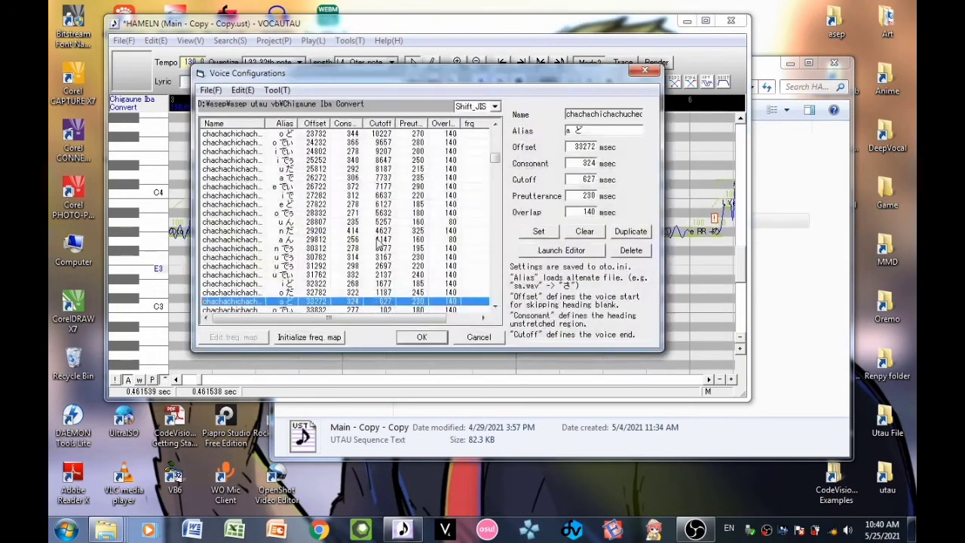
Duplicate the a ど oto entry and change the copy's alias to - ど.
right_click(369, 300)
right_click(346, 301)
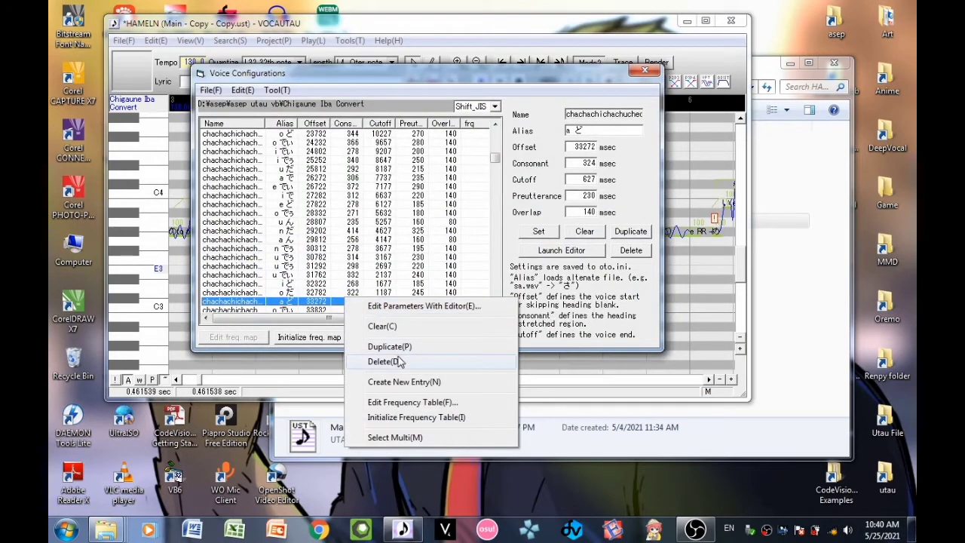
click(389, 346)
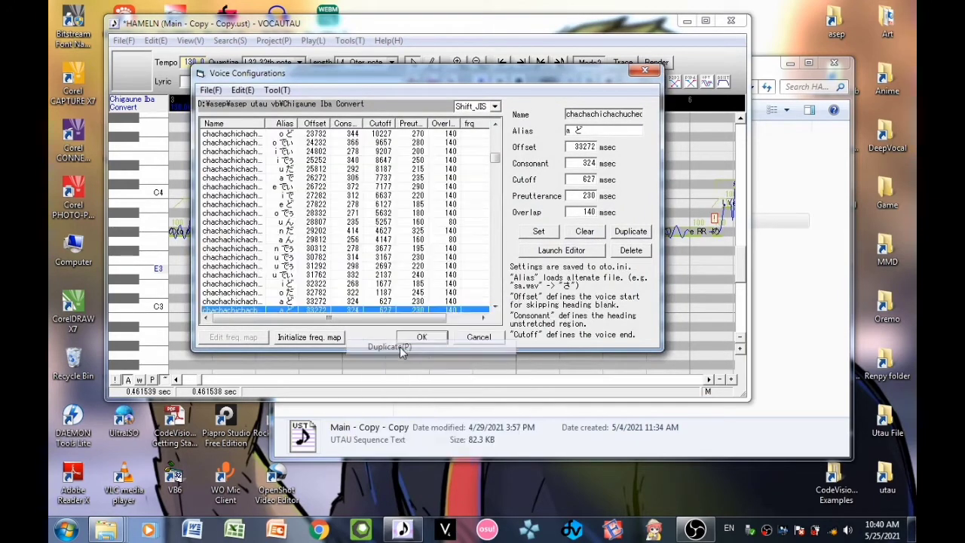
click(573, 130)
text(-)
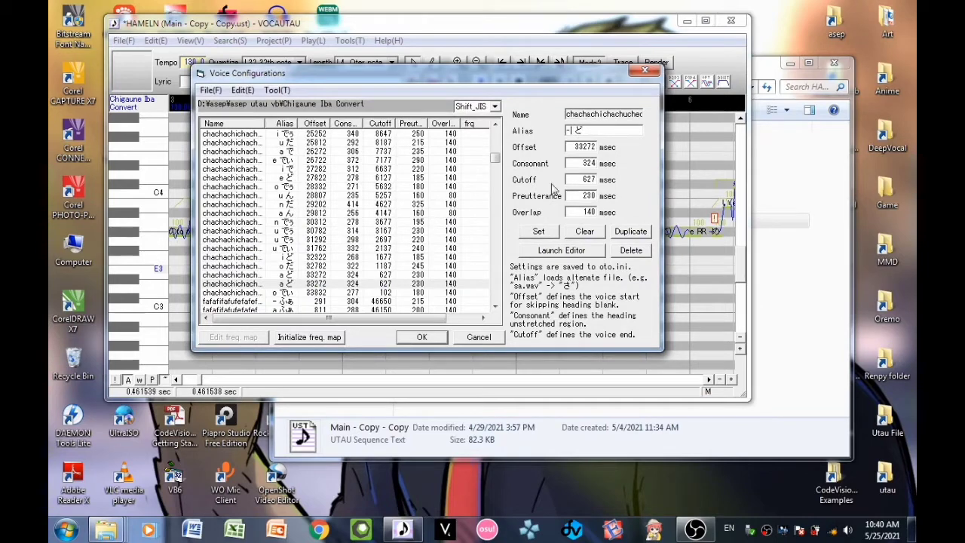
Retime - ど to offset 33470, consonant 42, preutterance 26 and overlap 12 ms.
click(552, 249)
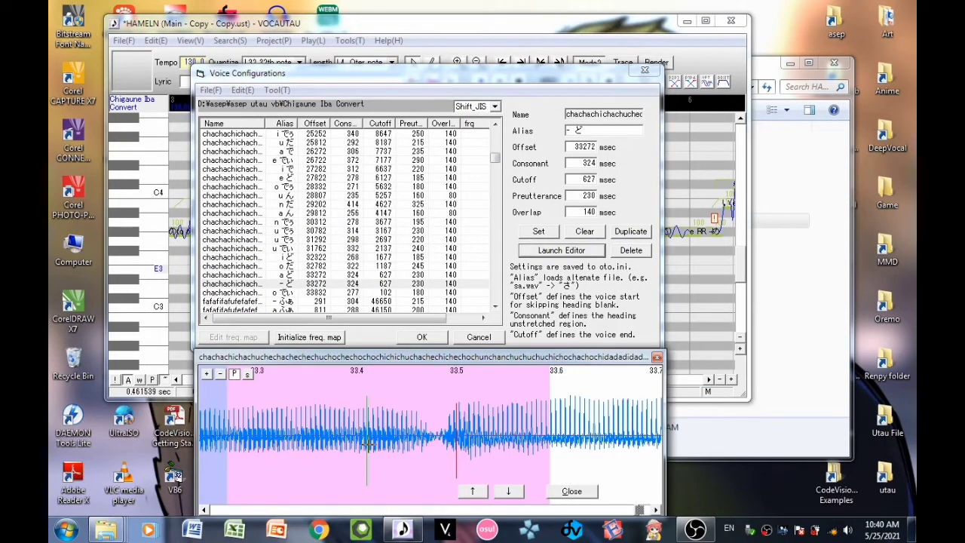
click(253, 471)
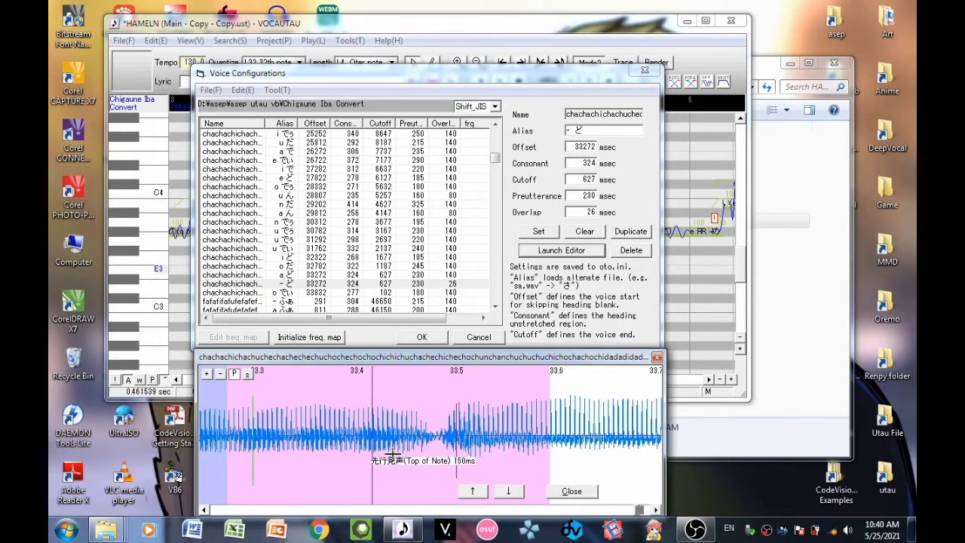
click(280, 458)
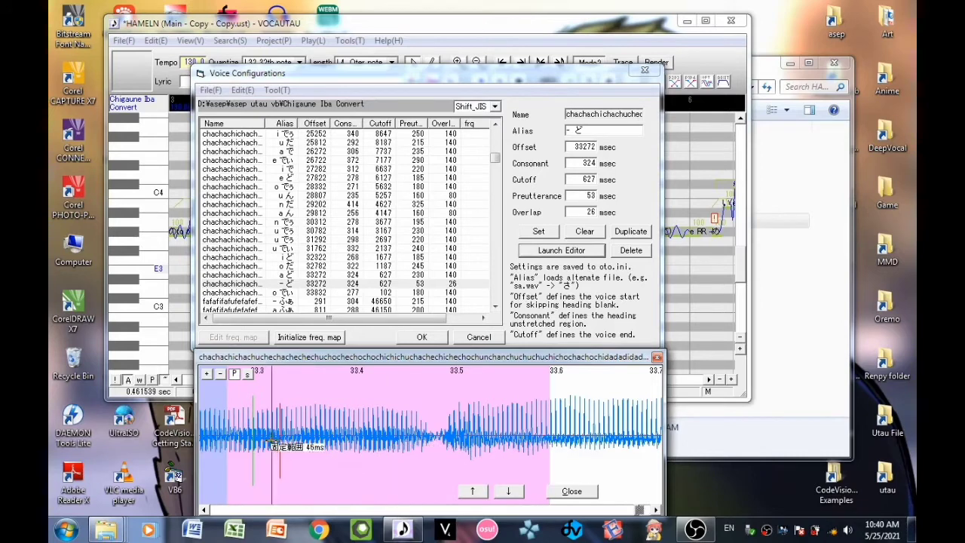
click(295, 448)
click(240, 452)
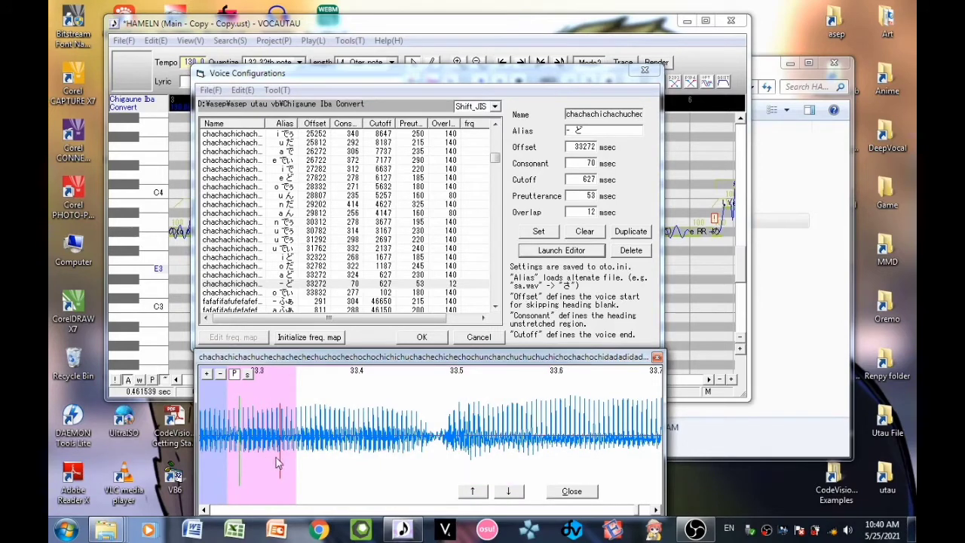
click(252, 467)
click(268, 459)
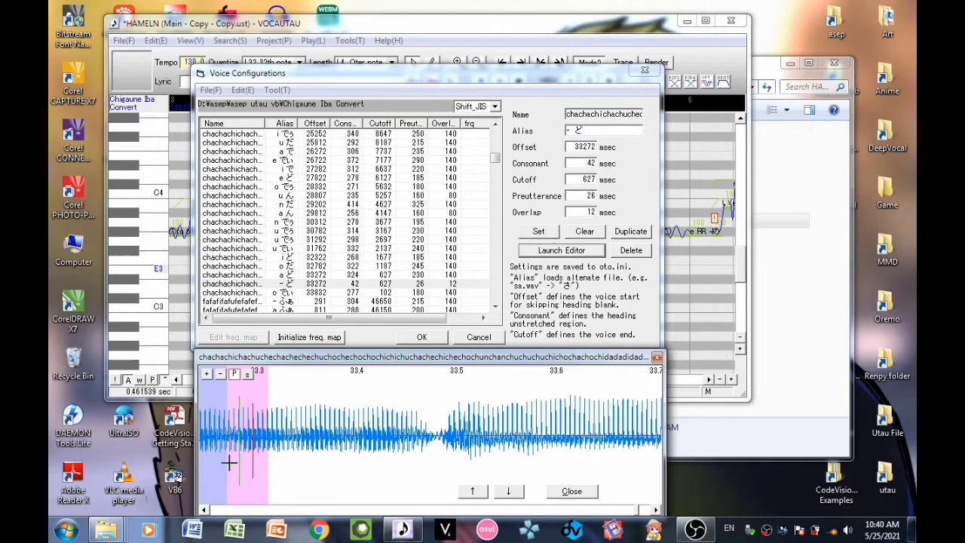
drag(290, 467, 423, 460)
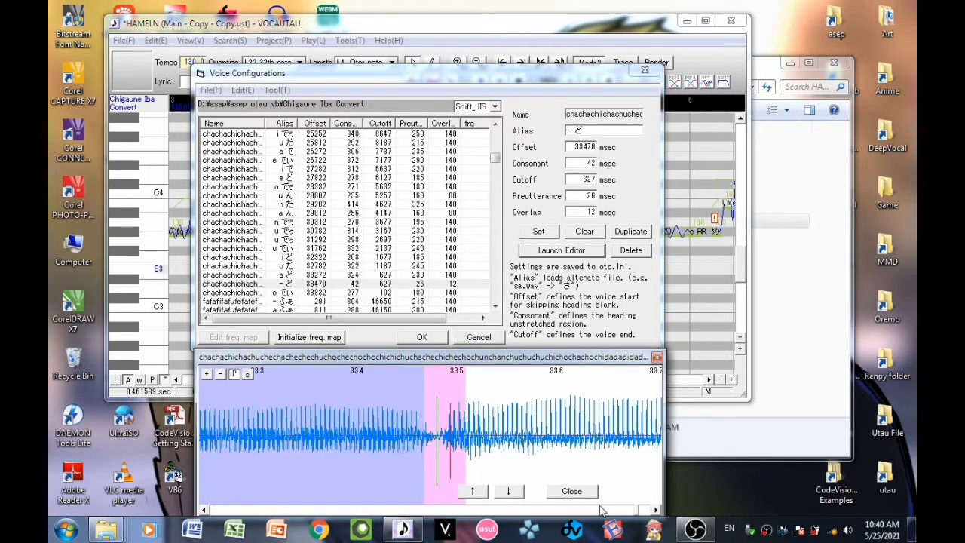
click(571, 490)
click(419, 337)
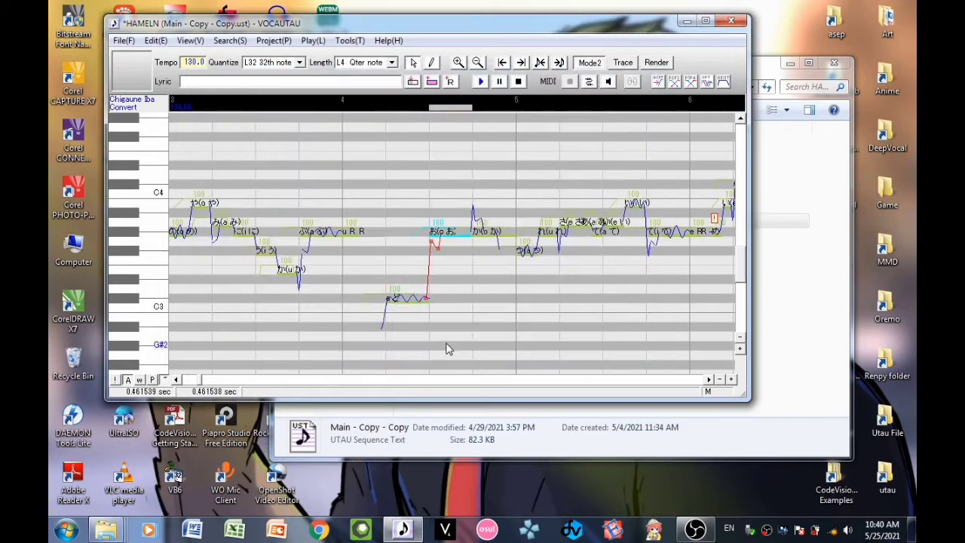
key(space)
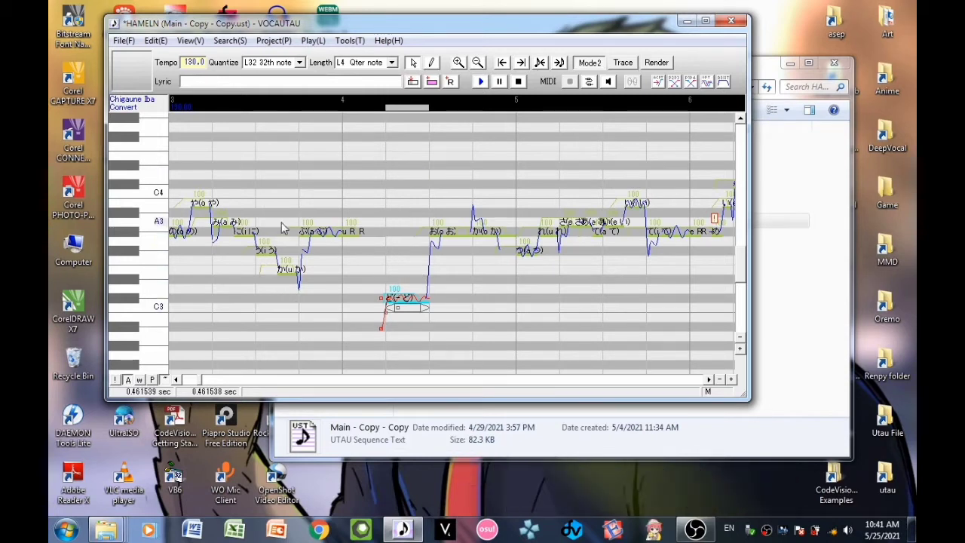
Try selecting the み, に, う notes and browse the plugin list without using it.
drag(276, 222, 213, 226)
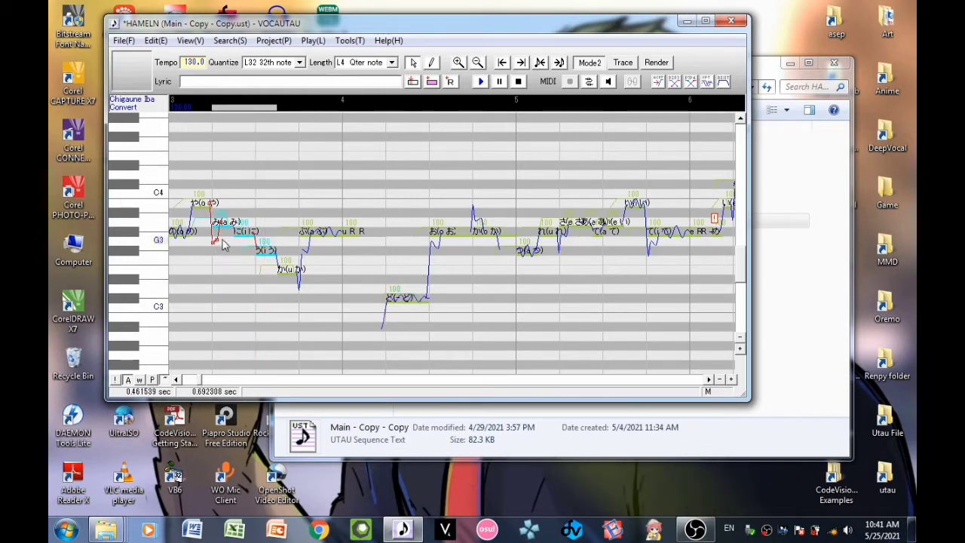
click(380, 189)
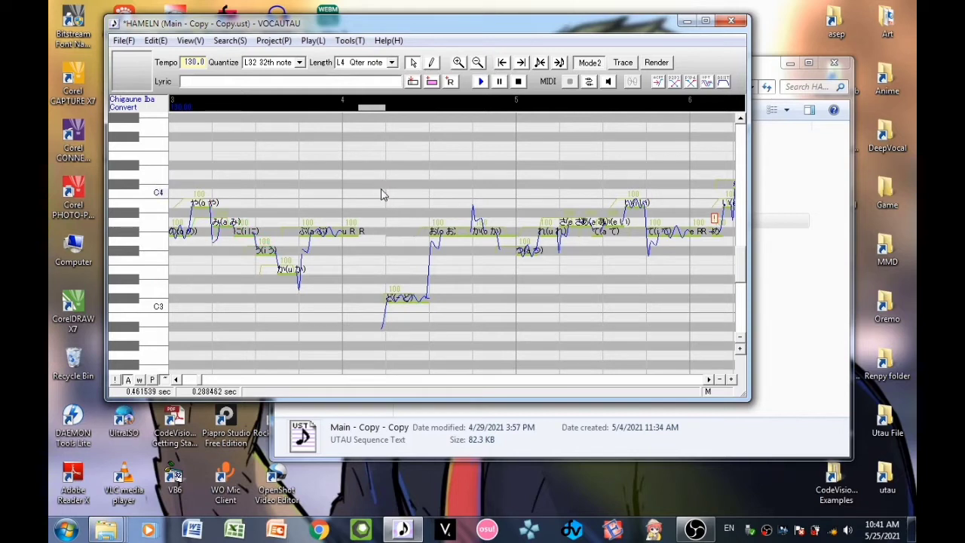
right_click(380, 194)
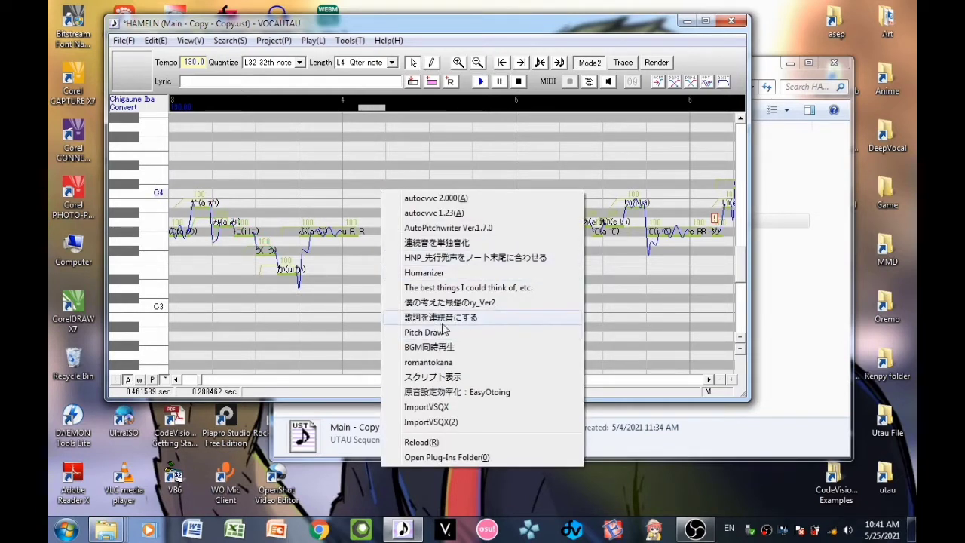
click(308, 293)
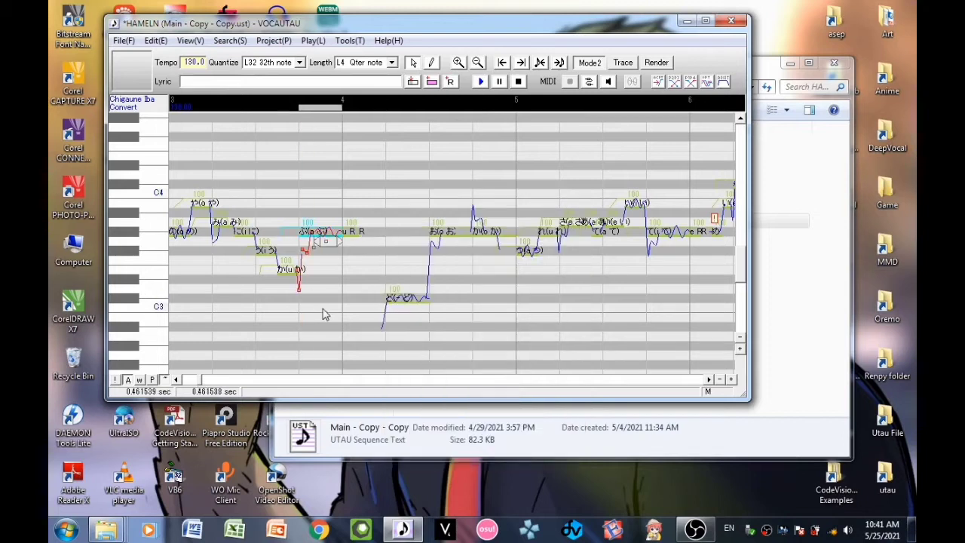
Select every note with Ctrl+A and scroll back to the song's opening.
drag(233, 301, 301, 291)
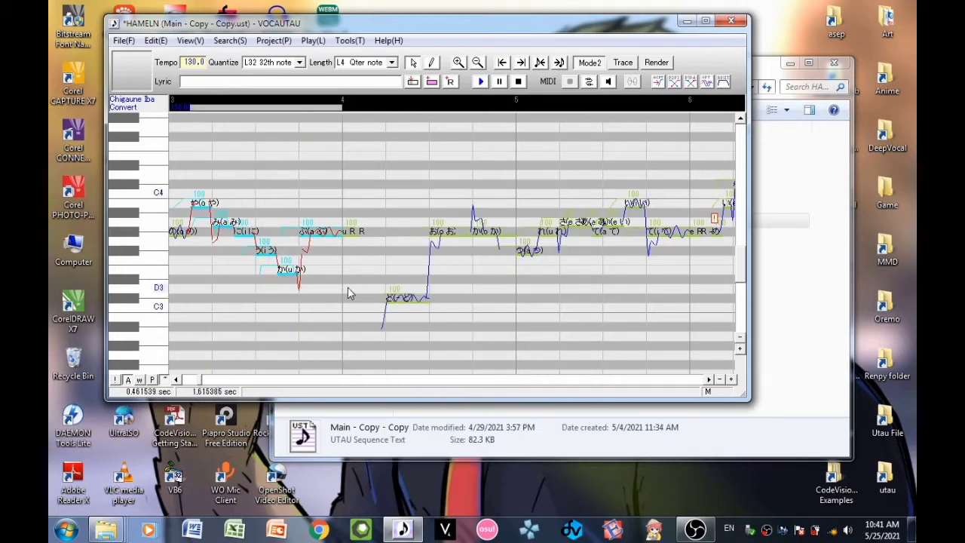
key(ctrl+a)
click(188, 379)
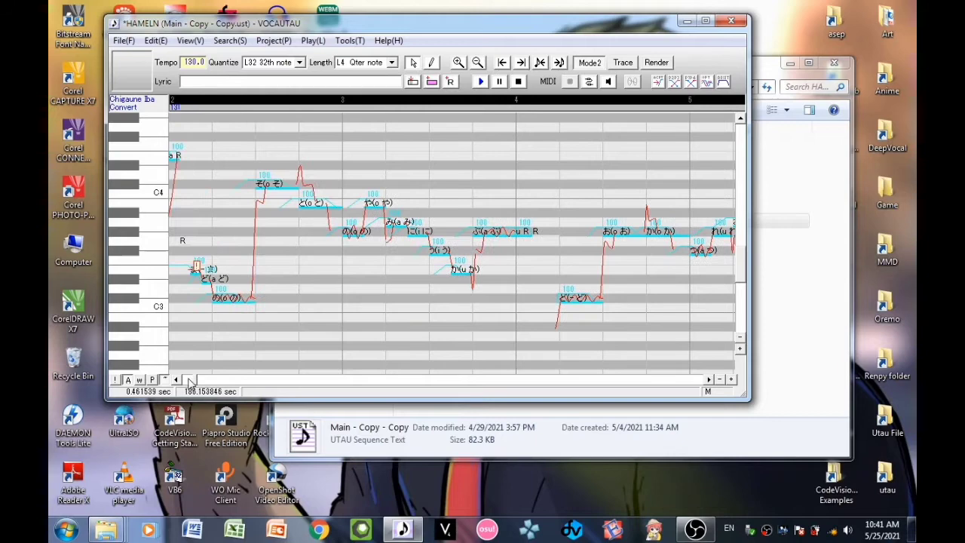
click(189, 379)
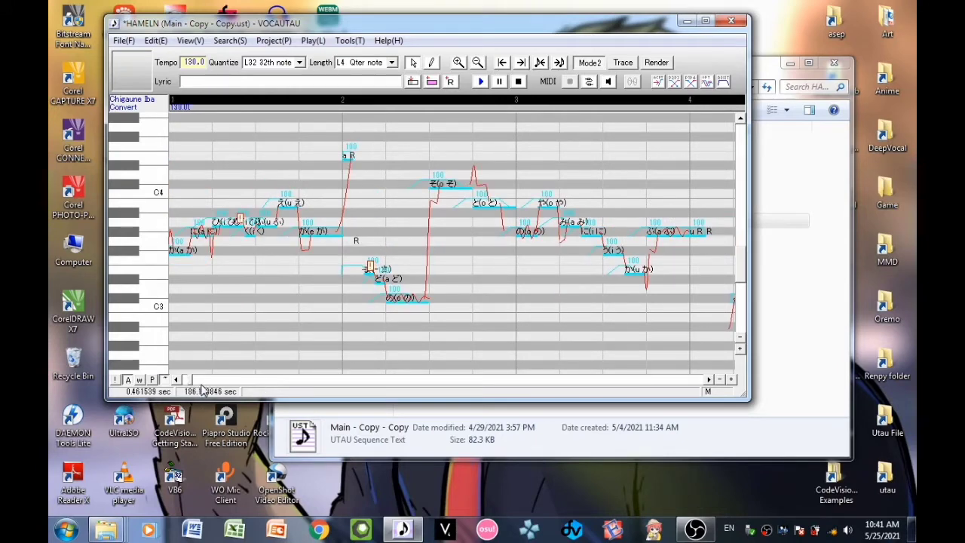
Give all selected notes consonant velocity 20 and start rendering the song.
key(ctrl+e)
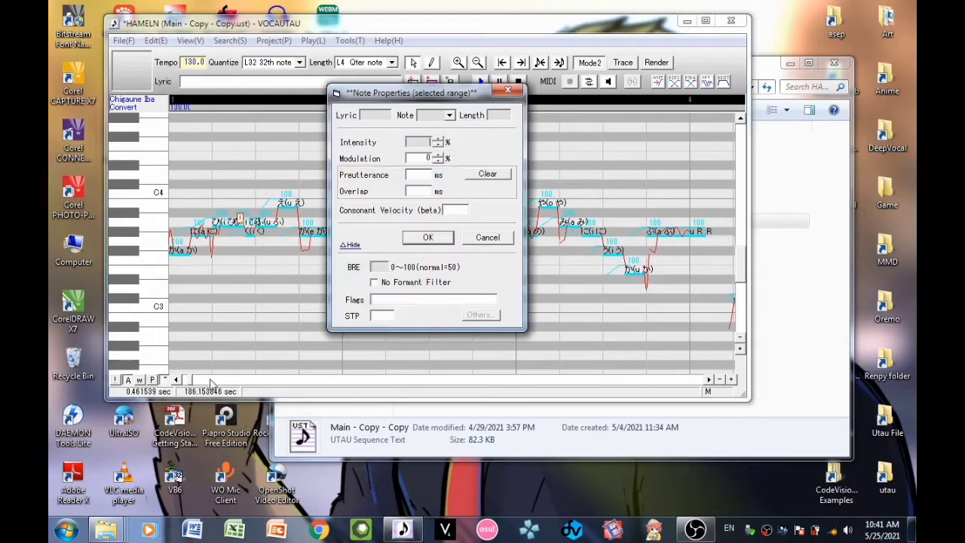
click(455, 209)
text(200)
click(443, 240)
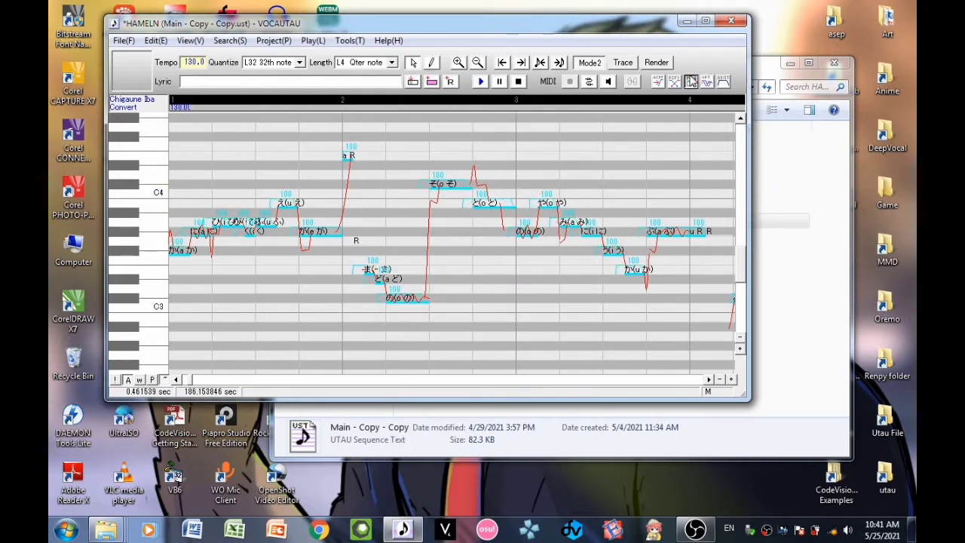
click(691, 81)
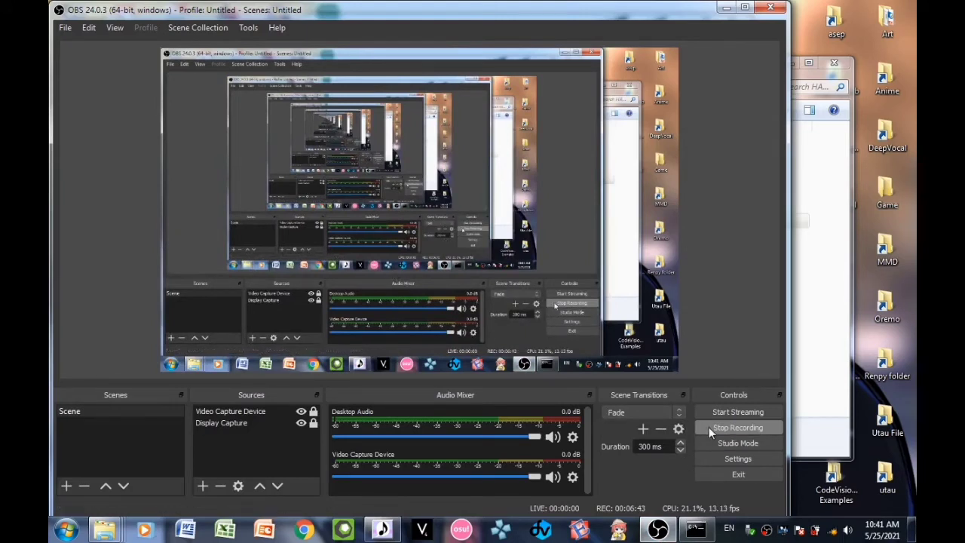
Minimize the OBS Studio window.
click(657, 530)
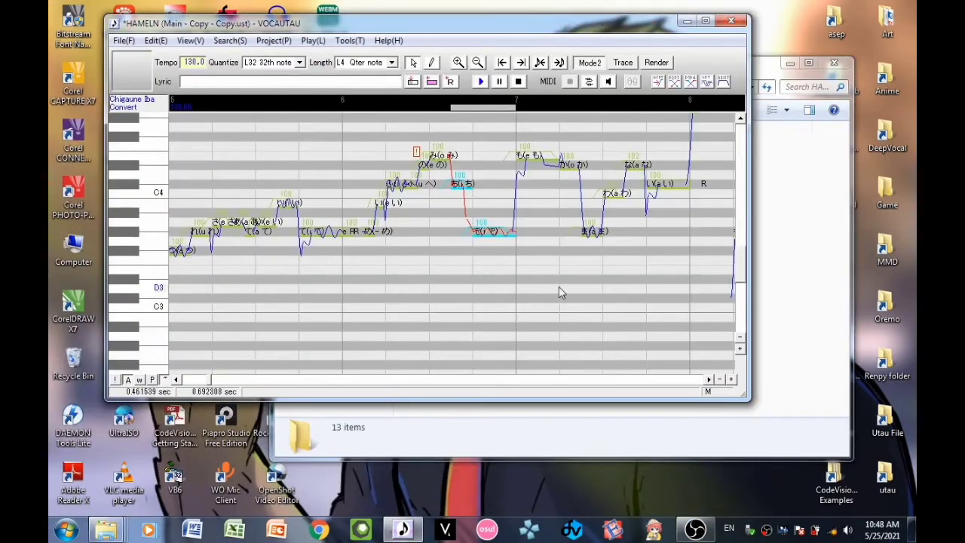
Select the song's first note and render and play HAMELN from the beginning.
scroll(528, 290, up, 1)
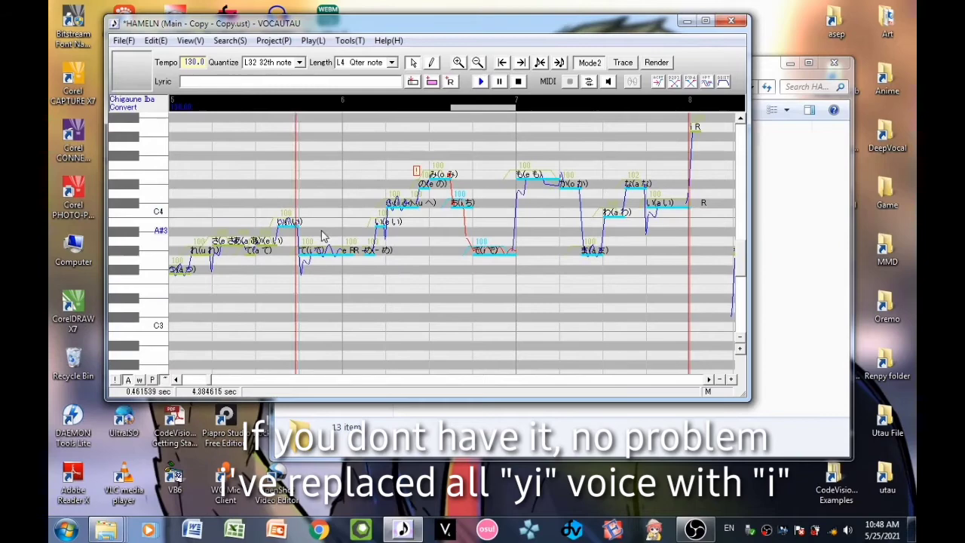
scroll(220, 257, up, 2)
scroll(220, 256, up, 3)
click(228, 313)
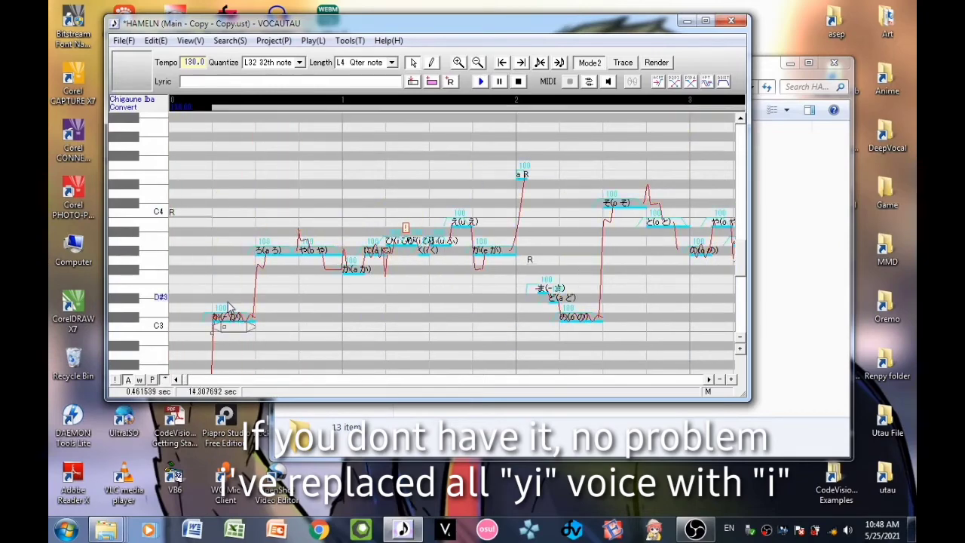
key(space)
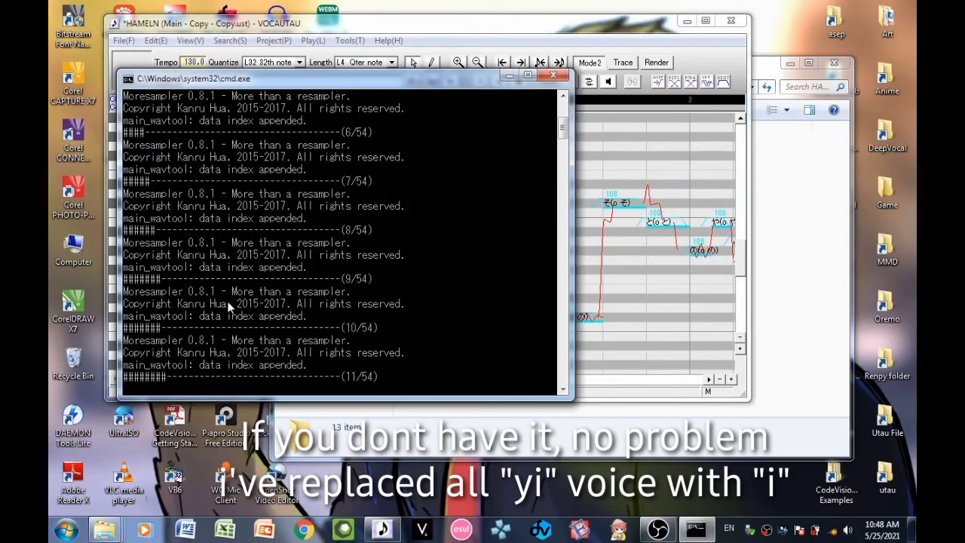